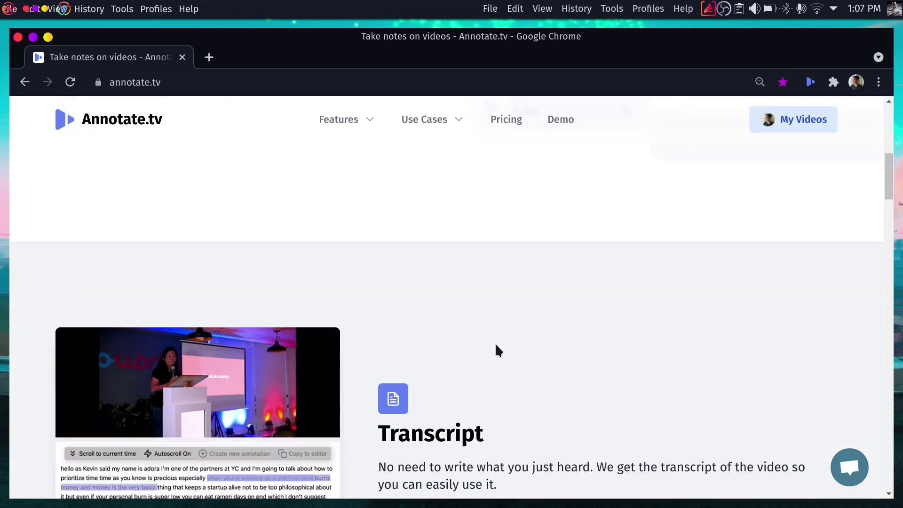
- Look through the feature sections of the Annotate.tv home page, including Transcript and Text from video
{"action": "scroll", "coordinate": [495, 343], "scroll_direction": "down", "scroll_amount": 5}
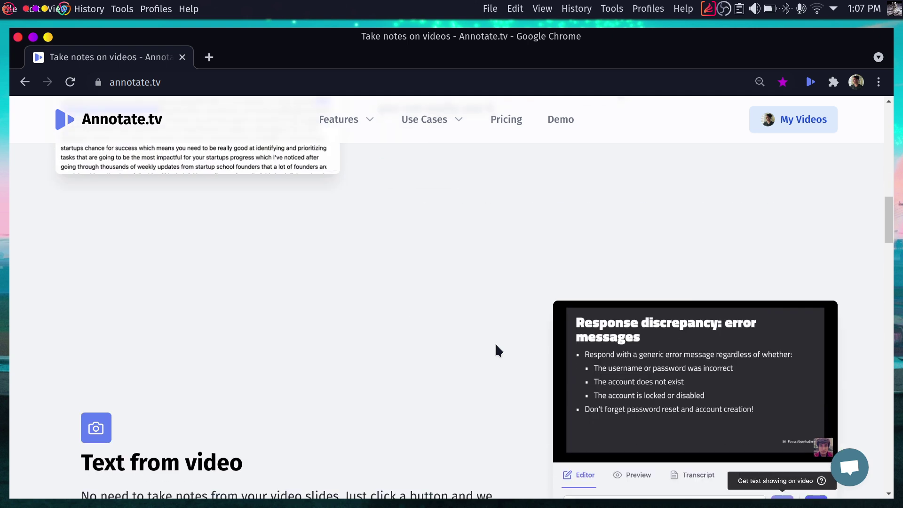
{"action": "scroll", "coordinate": [482, 380], "scroll_direction": "down", "scroll_amount": 3}
{"action": "scroll", "coordinate": [483, 379], "scroll_direction": "up", "scroll_amount": 10}
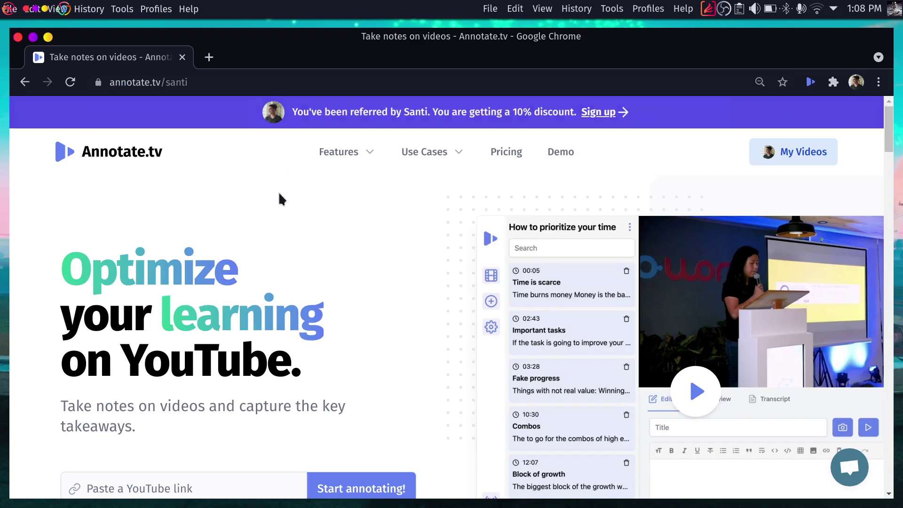
{"action": "scroll", "coordinate": [359, 296], "scroll_direction": "down", "scroll_amount": 1}
{"action": "scroll", "coordinate": [360, 295], "scroll_direction": "up", "scroll_amount": 1}
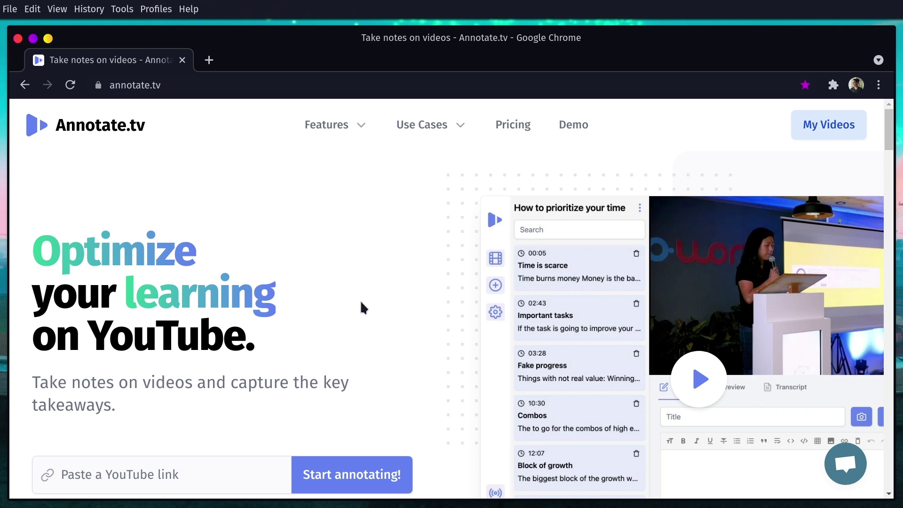
- Open the My Videos library and look through its playlists and saved videos
{"action": "left_click", "coordinate": [825, 131]}
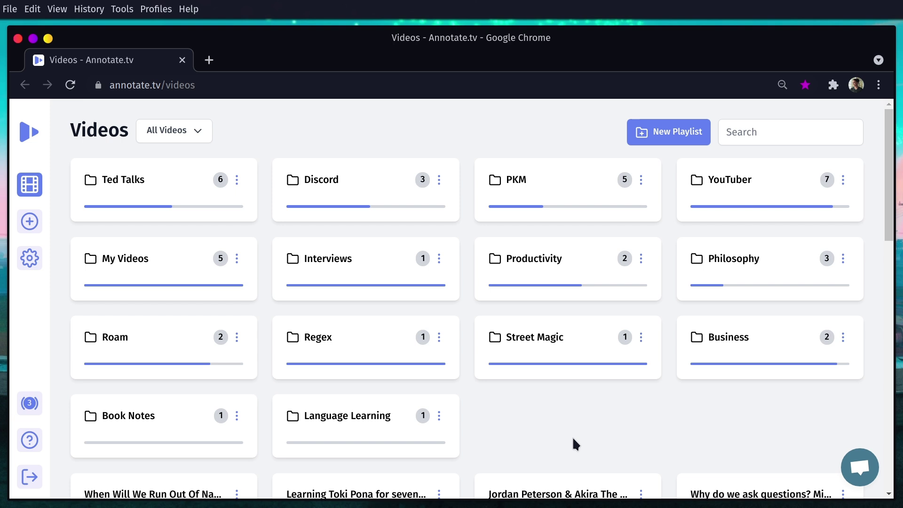
{"action": "scroll", "coordinate": [573, 442], "scroll_direction": "down", "scroll_amount": 10}
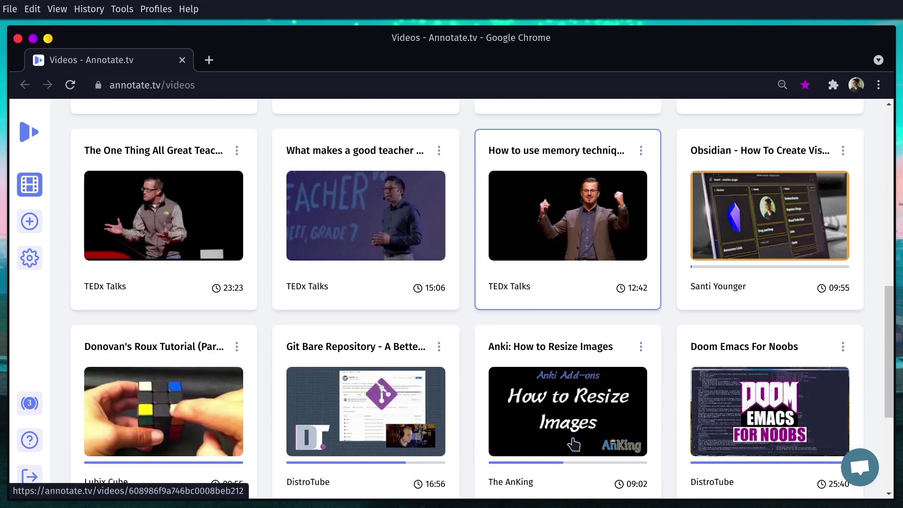
{"action": "scroll", "coordinate": [573, 442], "scroll_direction": "down", "scroll_amount": 4}
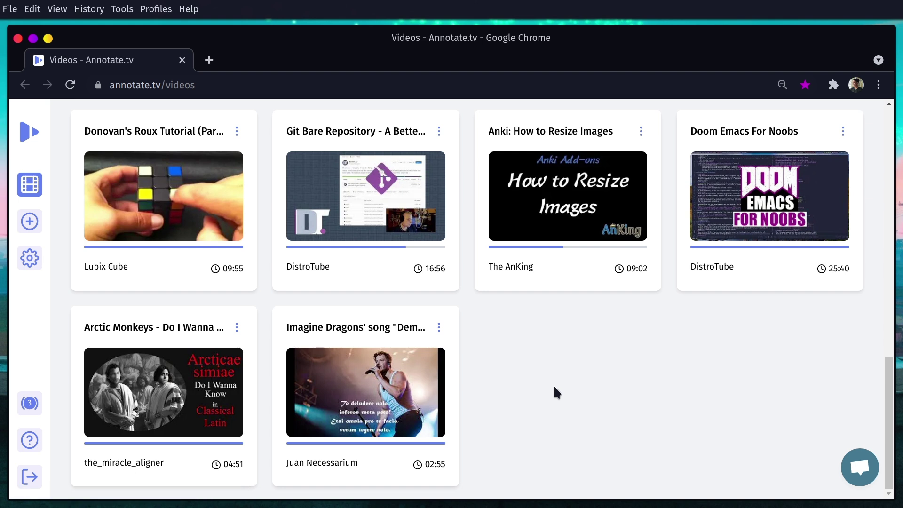
{"action": "scroll", "coordinate": [554, 385], "scroll_direction": "up", "scroll_amount": 14}
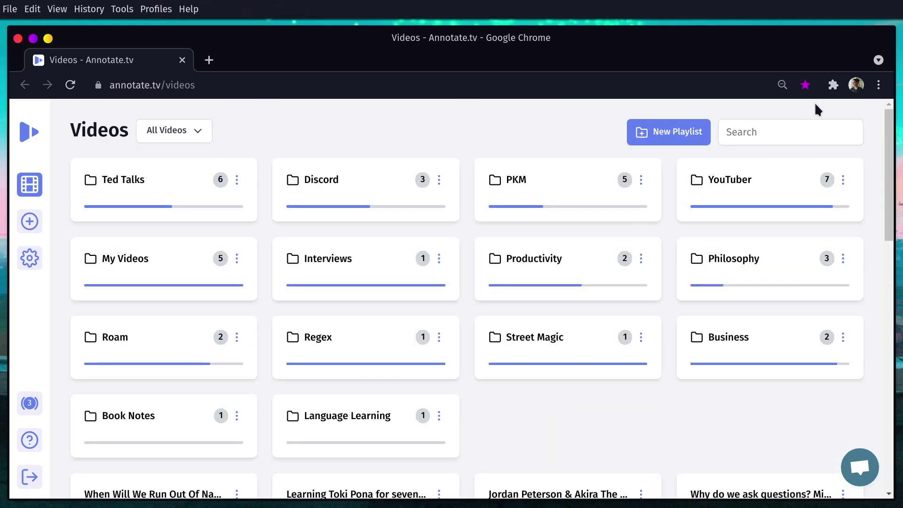
- Turn on the Dark Reader extension for the annotate.tv site and check the look of the video library
{"action": "left_click", "coordinate": [834, 86]}
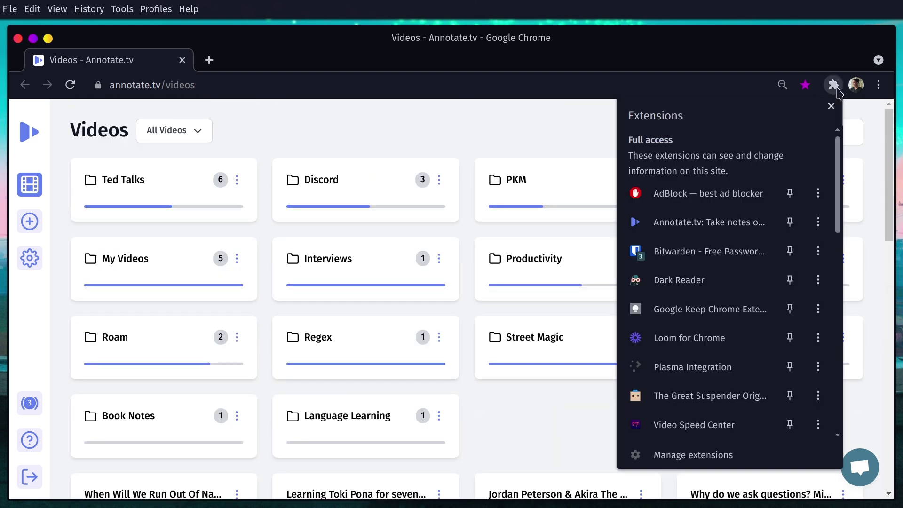
{"action": "left_click", "coordinate": [693, 282]}
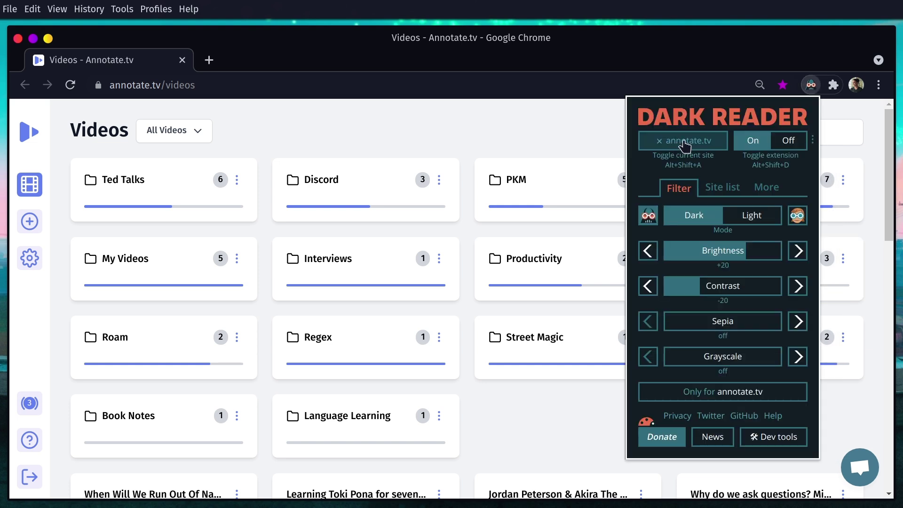
{"action": "left_click", "coordinate": [685, 144]}
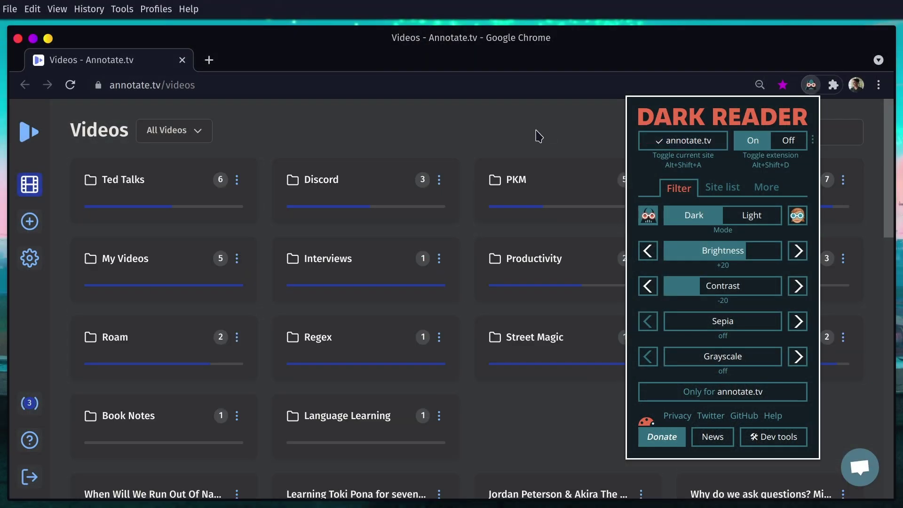
{"action": "left_click", "coordinate": [536, 135]}
{"action": "scroll", "coordinate": [473, 277], "scroll_direction": "down", "scroll_amount": 5}
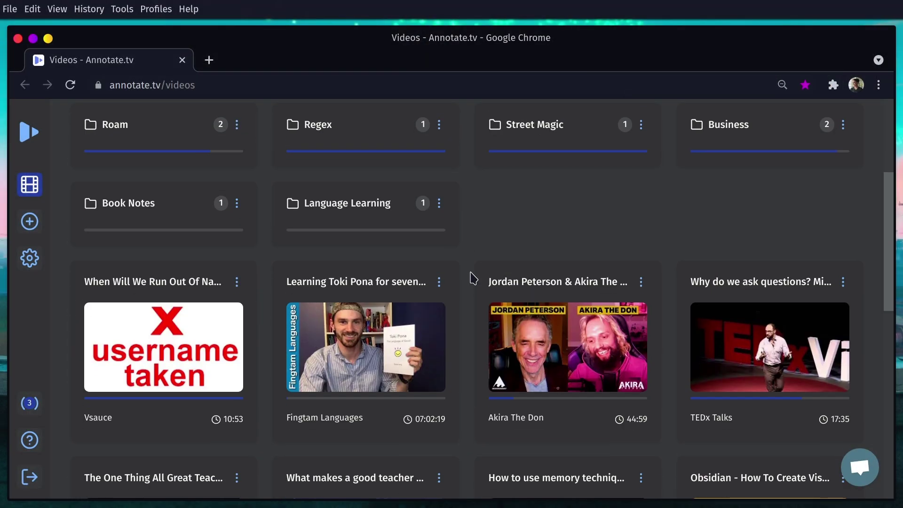
{"action": "scroll", "coordinate": [472, 277], "scroll_direction": "down", "scroll_amount": 10}
{"action": "scroll", "coordinate": [473, 278], "scroll_direction": "up", "scroll_amount": 15}
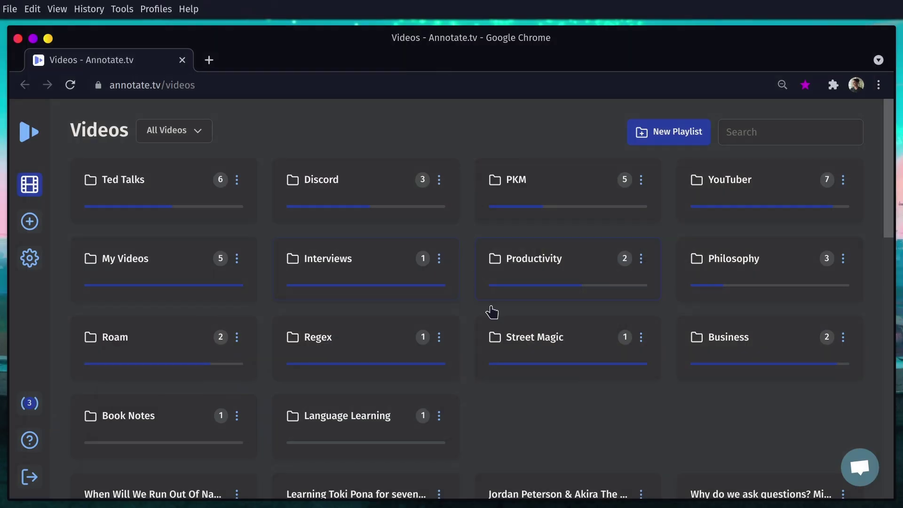
- Open the page for adding a new video and go from there to the Annotate.tv extension's Chrome Web Store listing
{"action": "left_click", "coordinate": [29, 225]}
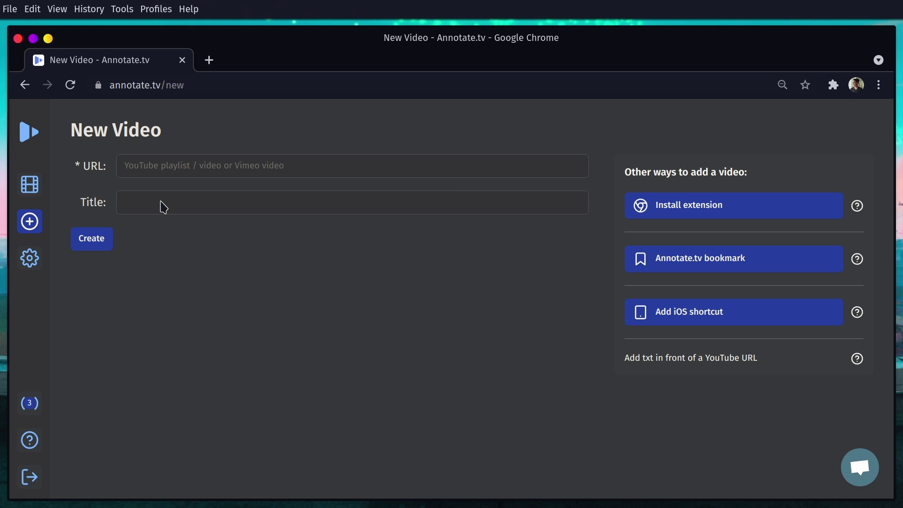
{"action": "left_click", "coordinate": [159, 171]}
{"action": "left_click", "coordinate": [748, 214]}
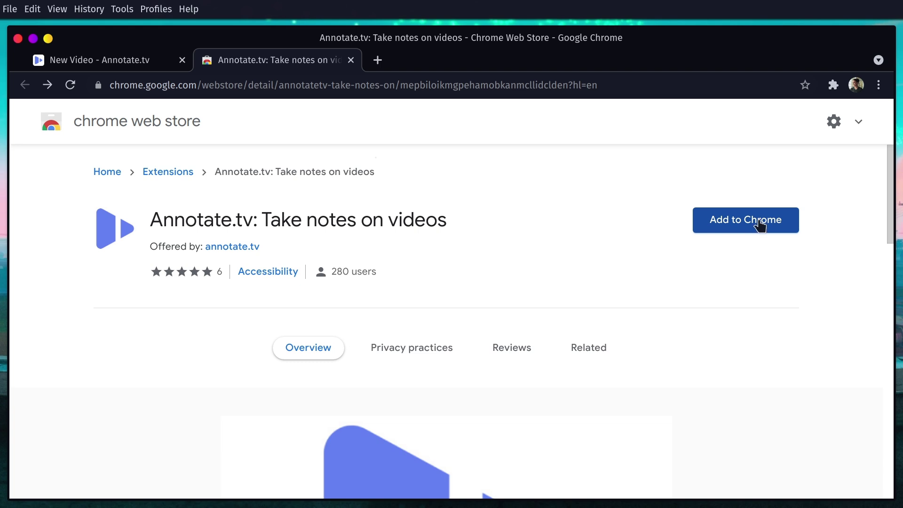
- Pin the Annotate.tv extension so it stays directly accessible in the browser
{"action": "left_click", "coordinate": [833, 85]}
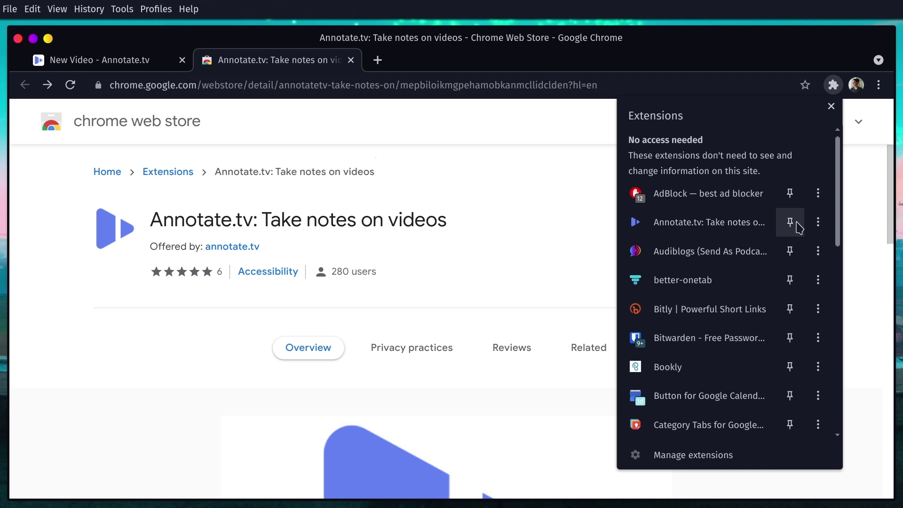
{"action": "left_click", "coordinate": [797, 229]}
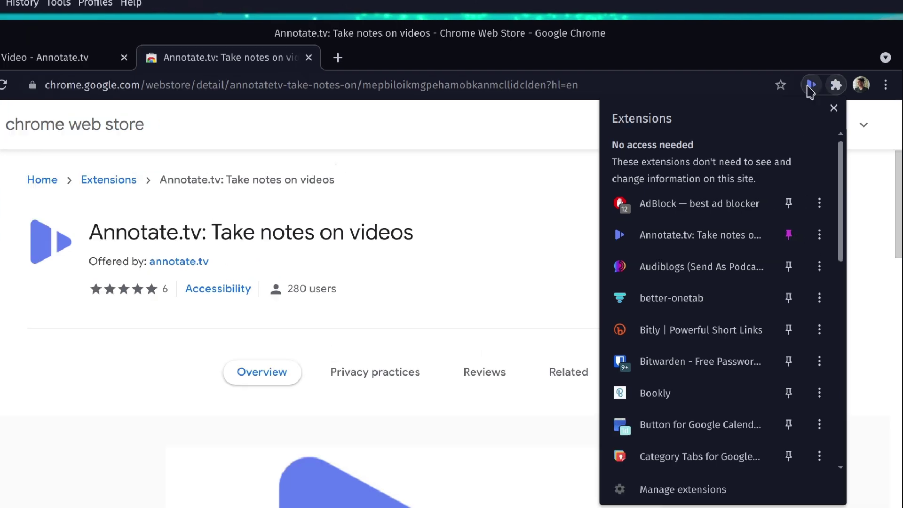
{"action": "left_click", "coordinate": [813, 85]}
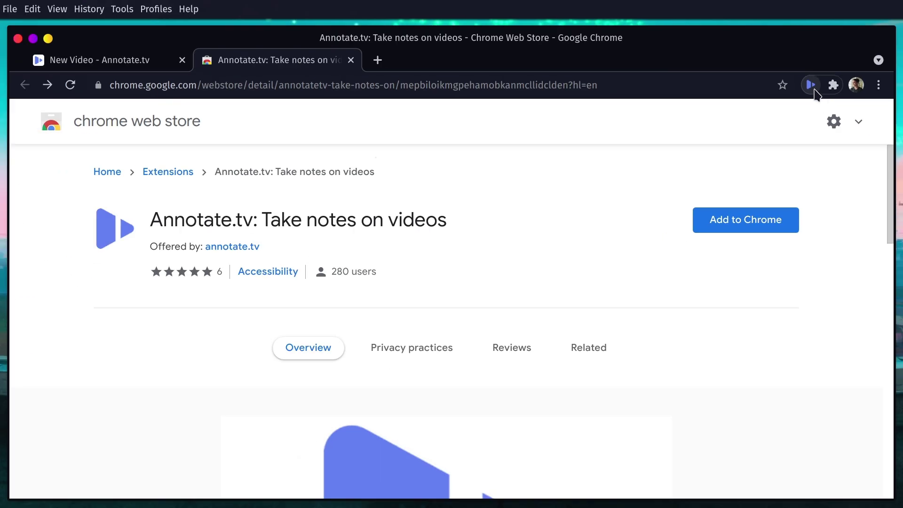
- Go to youtube.com and search for "stoic philosophy"
{"action": "left_click", "coordinate": [433, 83]}
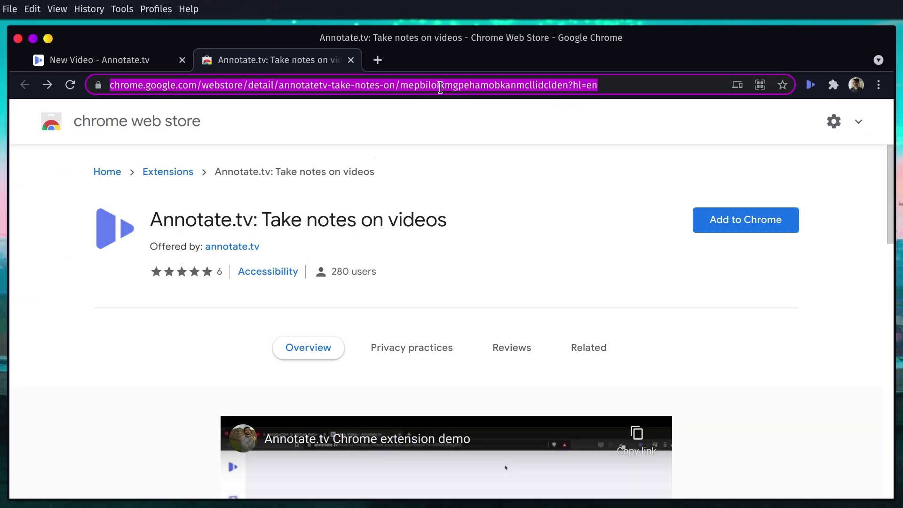
{"action": "type", "text": "!you"}
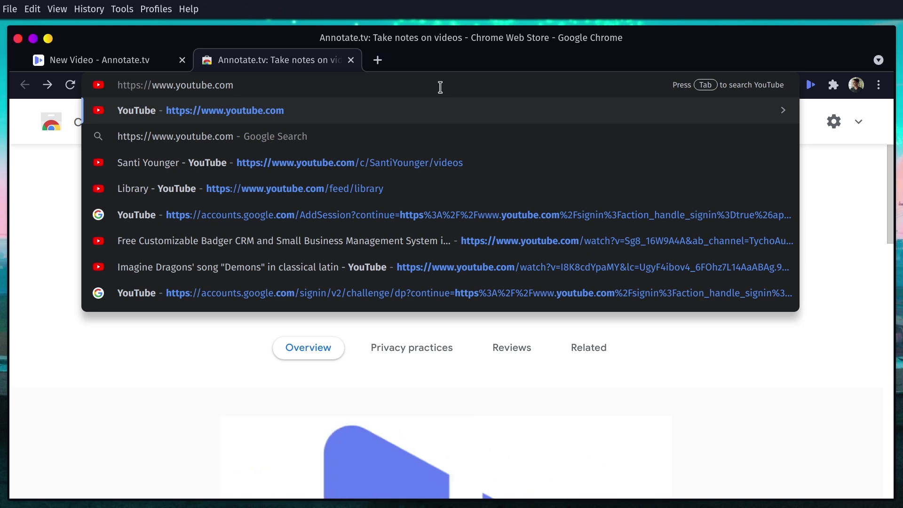
{"action": "key", "text": "Return"}
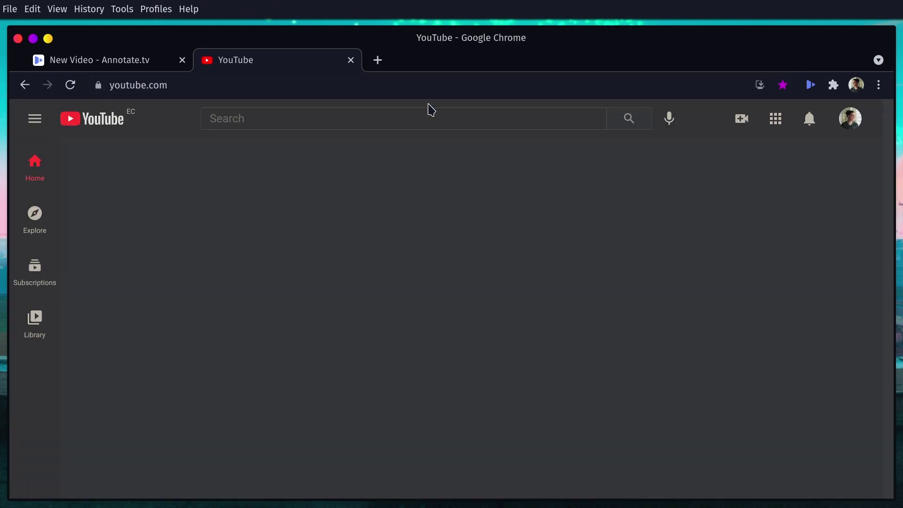
{"action": "type", "text": "stoic phil"}
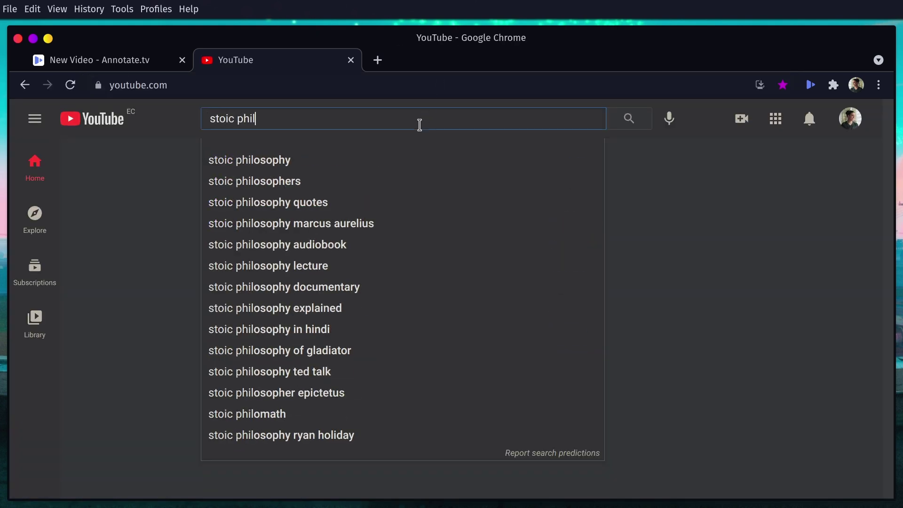
{"action": "type", "text": "osophy"}
{"action": "key", "text": "Return"}
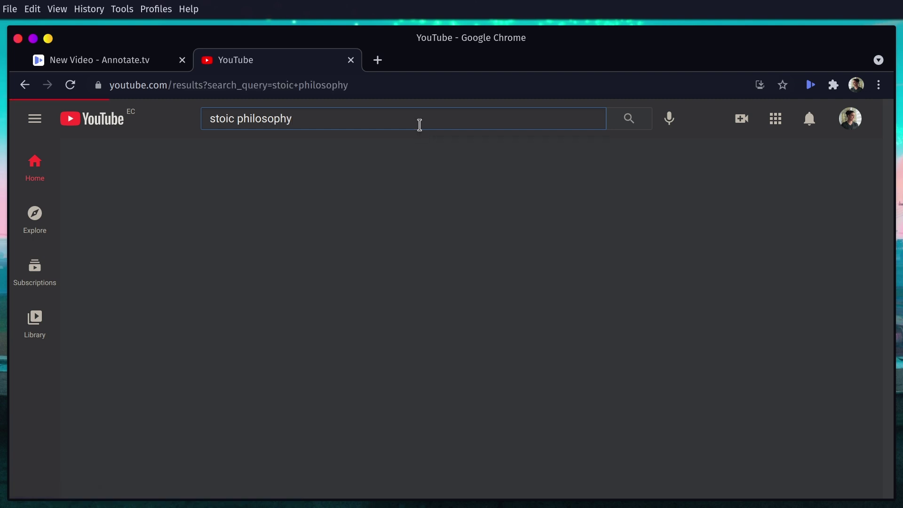
- Open the TED-Ed video "The philosophy of Stoicism", skip ahead in it and pause at about 0:27
{"action": "mouse_move", "coordinate": [242, 273]}
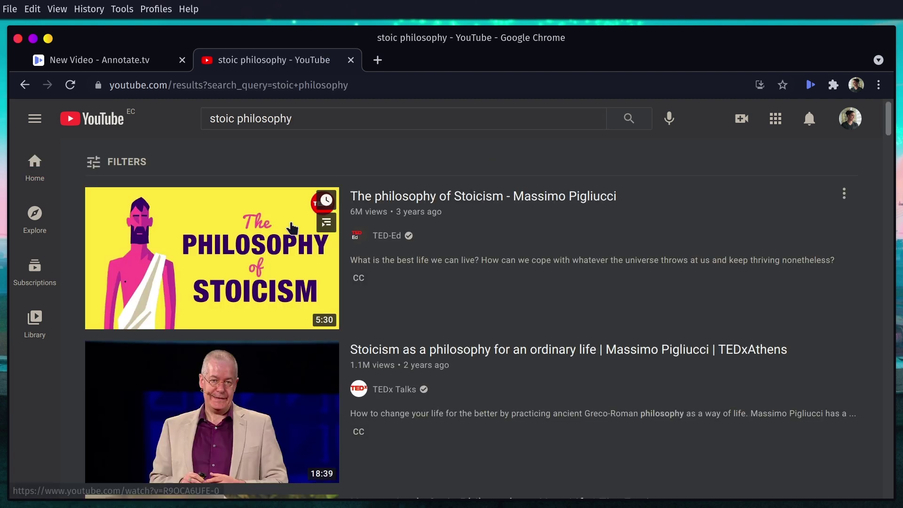
{"action": "left_click", "coordinate": [242, 274]}
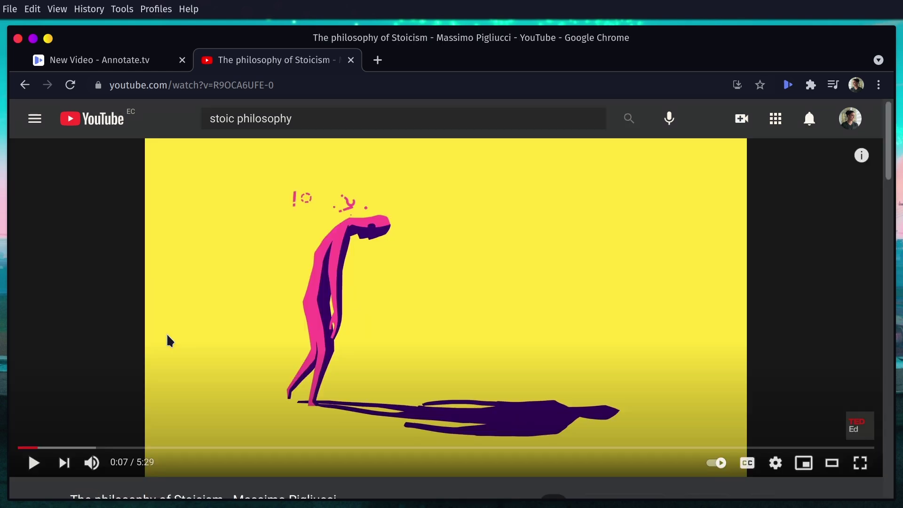
{"action": "left_click", "coordinate": [169, 341]}
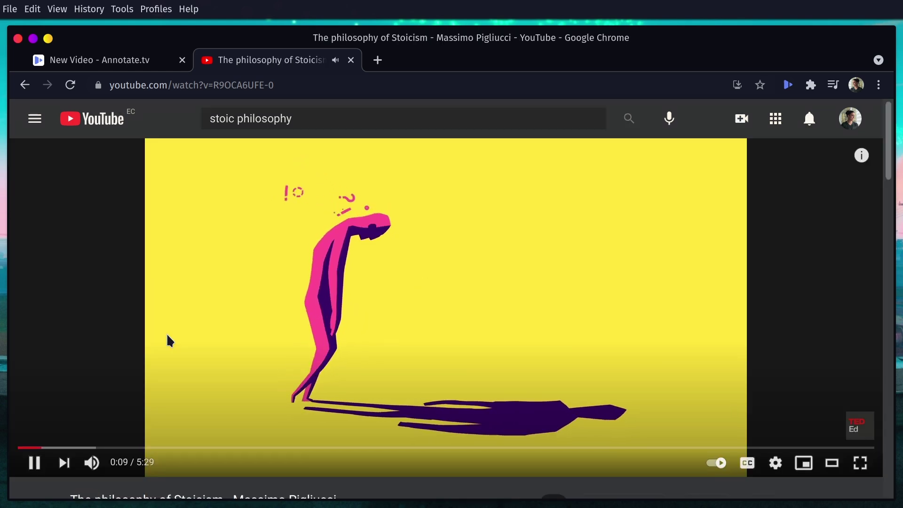
{"action": "key", "text": "Right"}
{"action": "key", "text": "Right"}
{"action": "key", "text": "Right"}
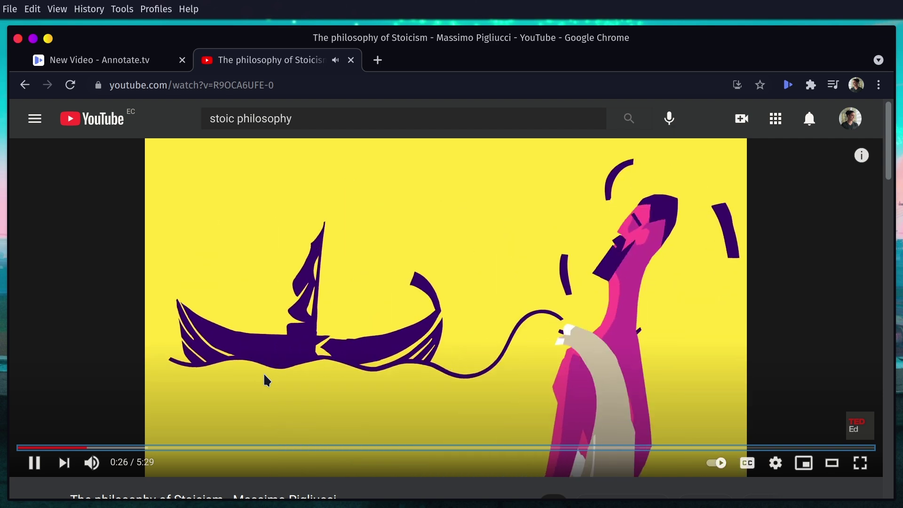
{"action": "key", "text": "space"}
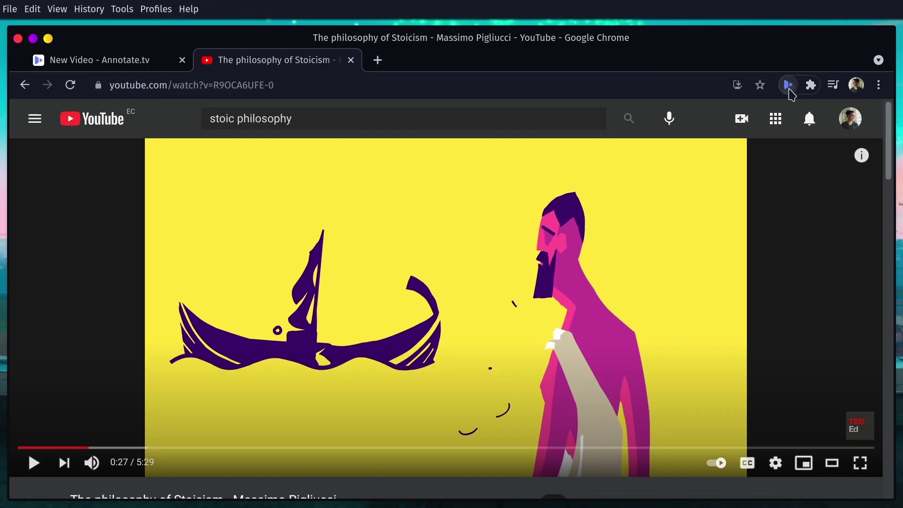
- Open the Stoicism video in Annotate.tv through the pinned extension and start playing it there
{"action": "left_click", "coordinate": [790, 89]}
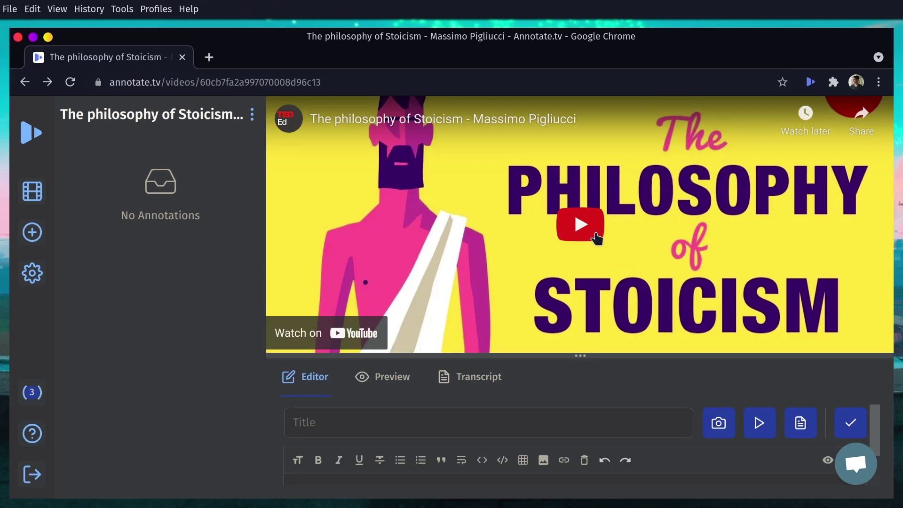
{"action": "left_click", "coordinate": [588, 242]}
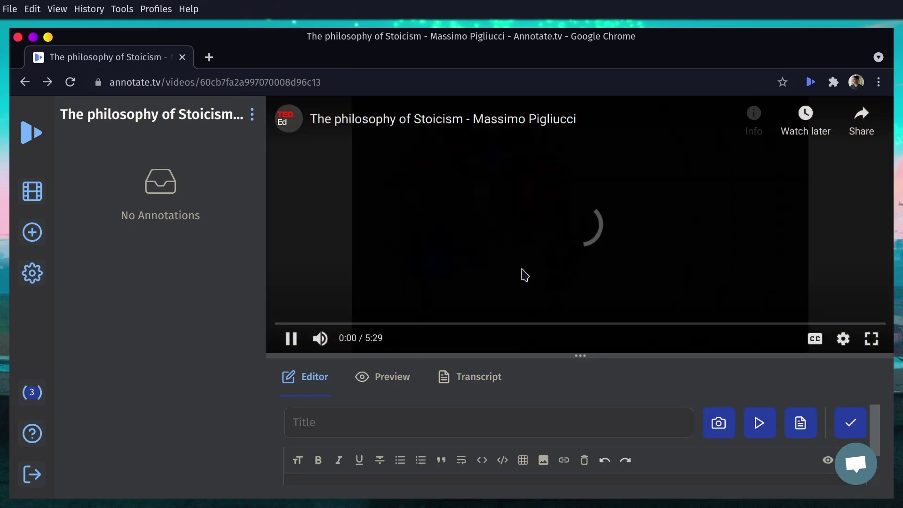
{"action": "left_click", "coordinate": [526, 264]}
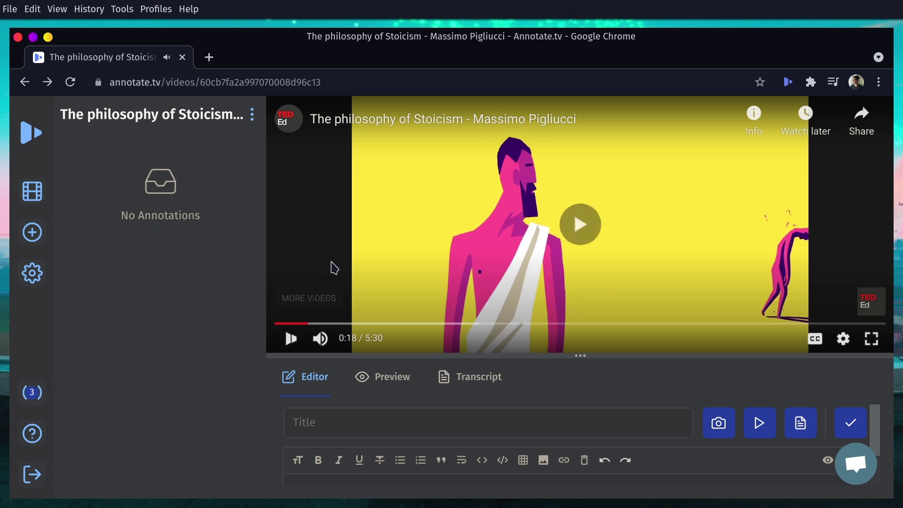
- Save an annotation titled "the founder of Stoicism" at 00:20 of the video
{"action": "left_click", "coordinate": [368, 417]}
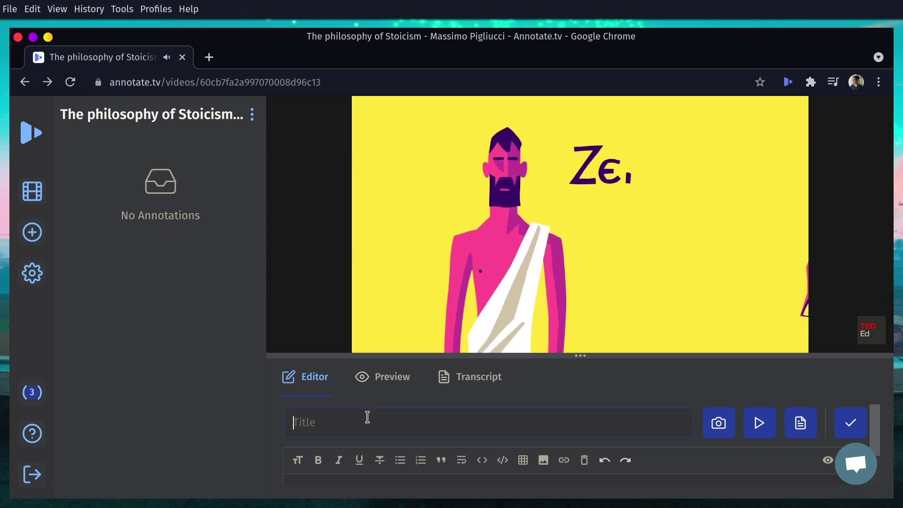
{"action": "type", "text": "the founder of Stoicism"}
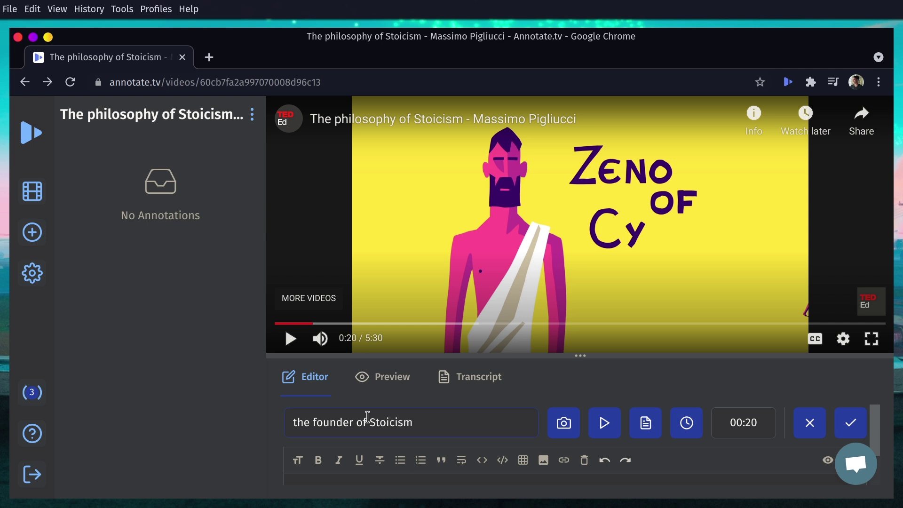
{"action": "left_click", "coordinate": [852, 429]}
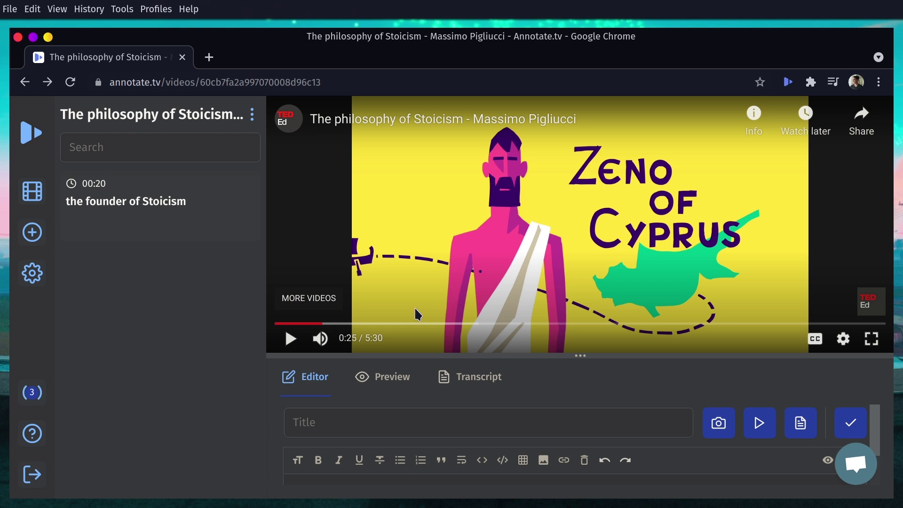
- Skip ahead in the video to about 1:14 and save an annotation titled "approaching emotions" there
{"action": "left_click", "coordinate": [375, 323]}
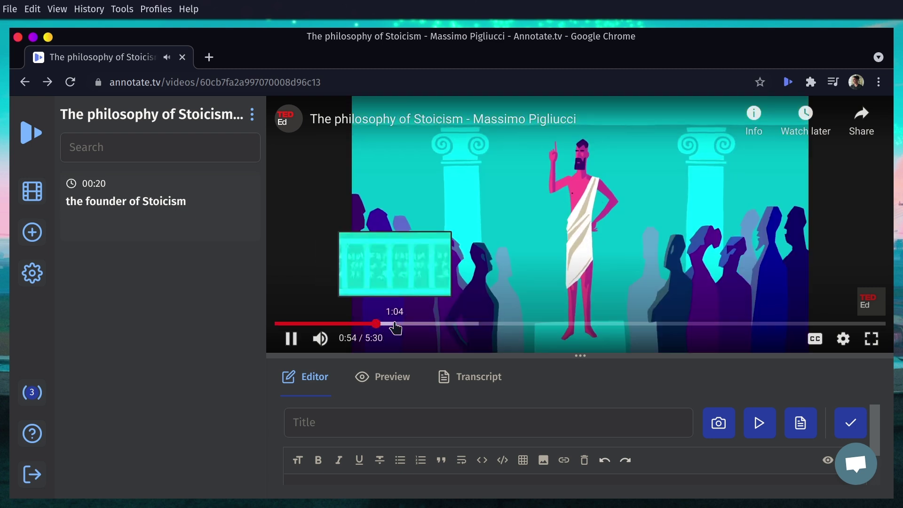
{"action": "left_click", "coordinate": [395, 324]}
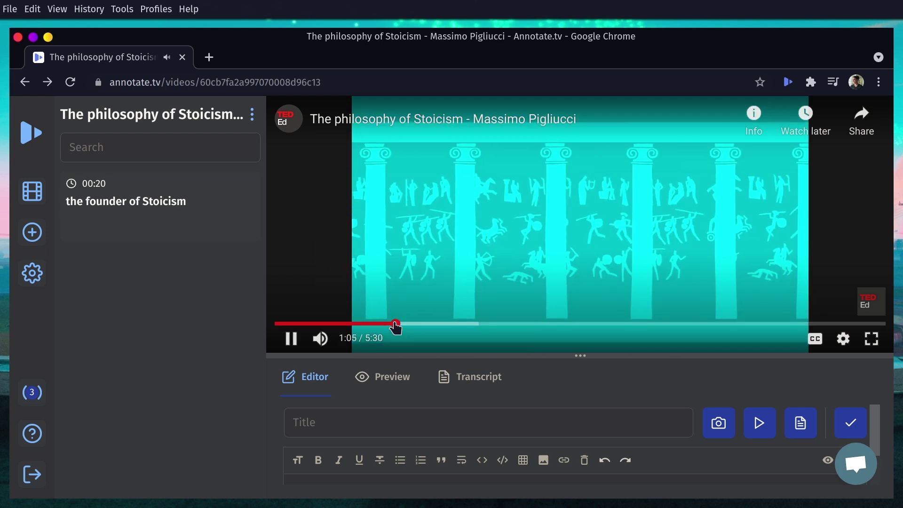
{"action": "left_click", "coordinate": [414, 325]}
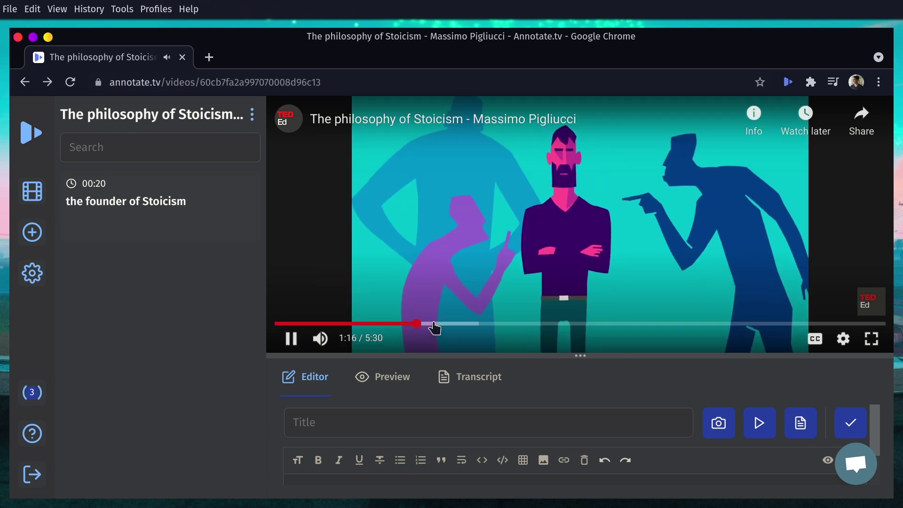
{"action": "left_click", "coordinate": [431, 420]}
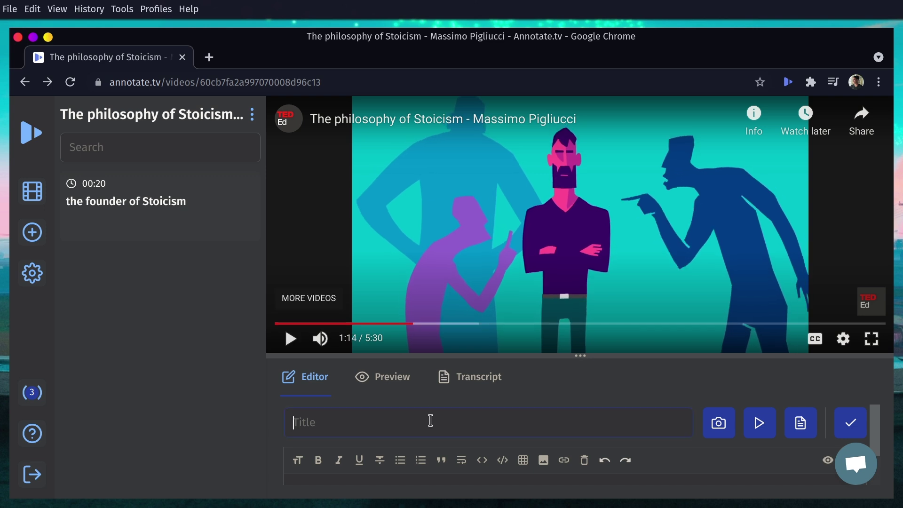
{"action": "type", "text": "apor"}
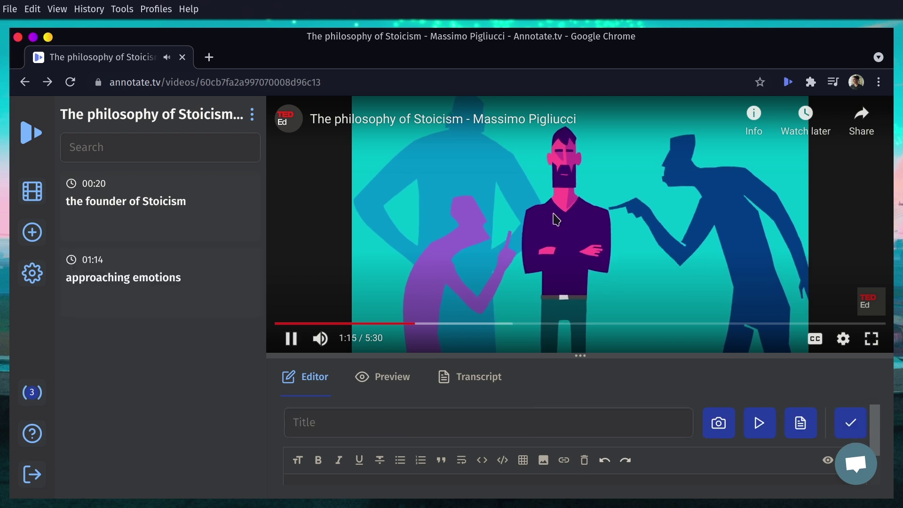
- Skip ahead to the Logos scene, pause at 1:43 and save an annotation titled "What is the Logos"
{"action": "left_click", "coordinate": [444, 323]}
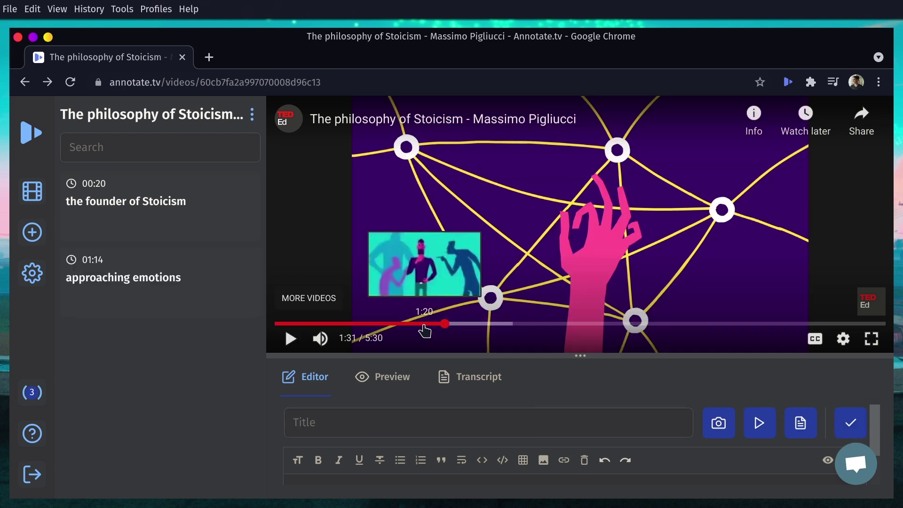
{"action": "left_click", "coordinate": [453, 284]}
{"action": "key", "text": "Right"}
{"action": "key", "text": "Right"}
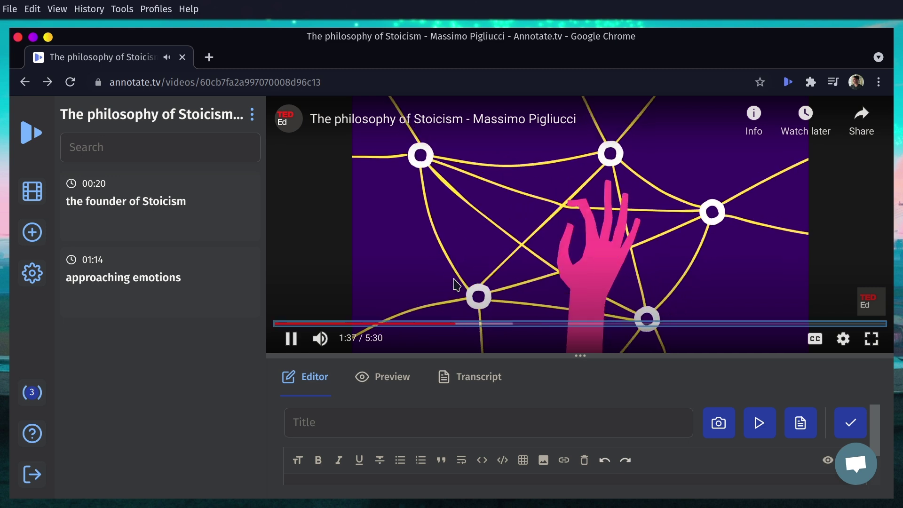
{"action": "key", "text": "space"}
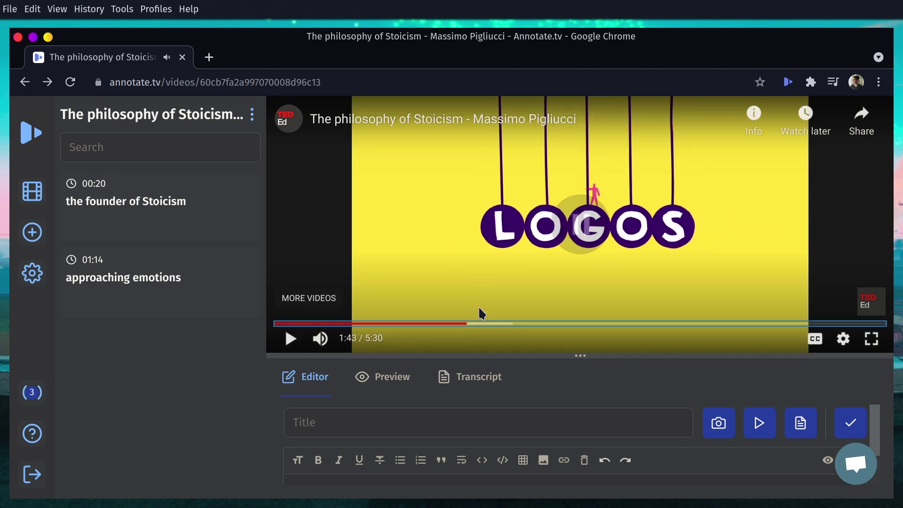
{"action": "left_click", "coordinate": [476, 418]}
{"action": "type", "text": "What is the Logos"}
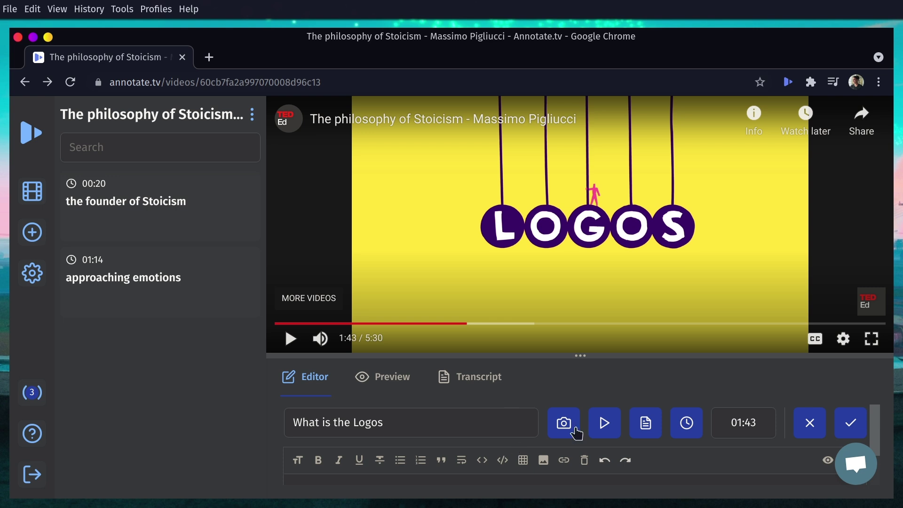
{"action": "left_click", "coordinate": [850, 425]}
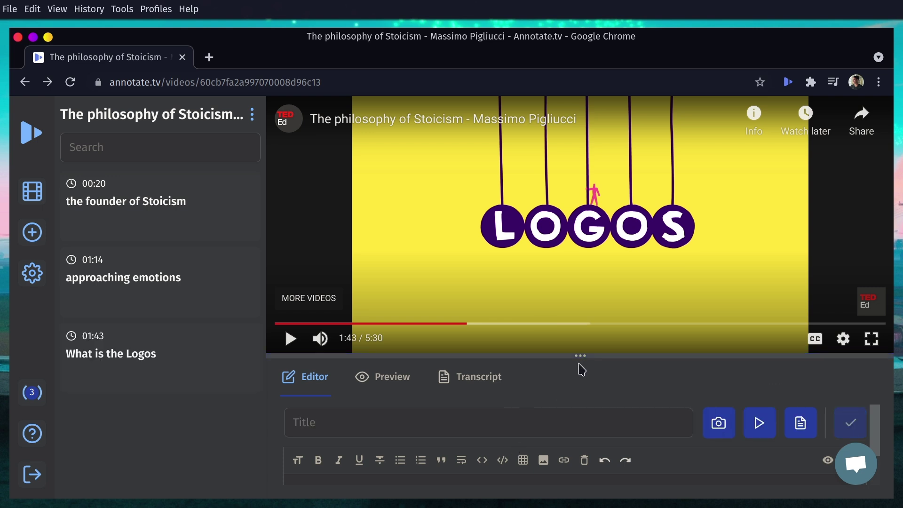
- Enlarge the editor area and save an annotation titled "the virtues" at 02:00, where the cardinal virtues are shown
{"action": "left_click_drag", "start_coordinate": [577, 357], "coordinate": [584, 330]}
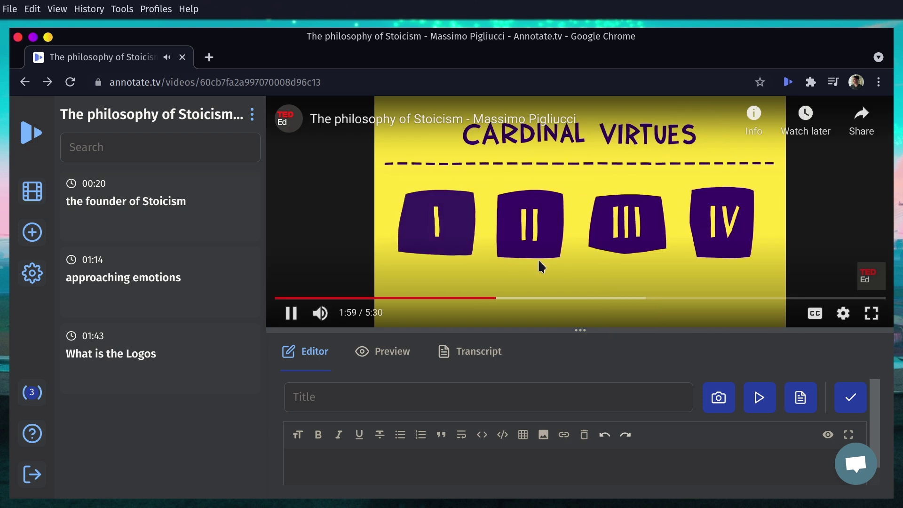
{"action": "left_click", "coordinate": [554, 278]}
{"action": "left_click", "coordinate": [526, 395]}
{"action": "type", "text": "t"}
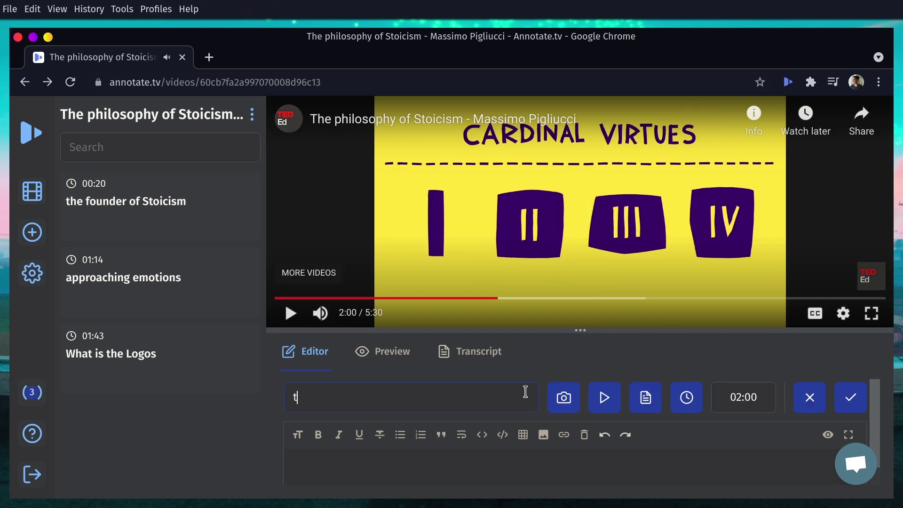
{"action": "type", "text": "he virtues"}
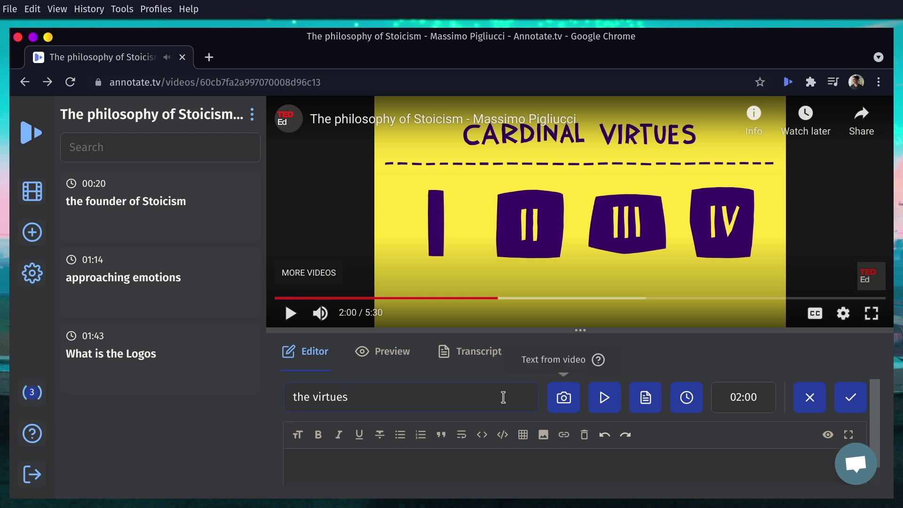
{"action": "left_click", "coordinate": [851, 397]}
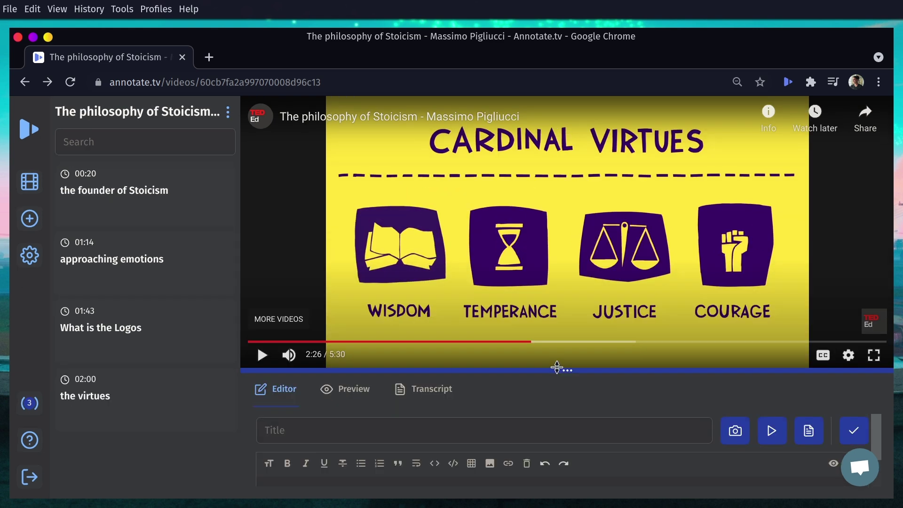
- Insert the 30-second transcript range at 02:26 into an untitled annotation and save it
{"action": "left_click_drag", "start_coordinate": [557, 368], "coordinate": [558, 305]}
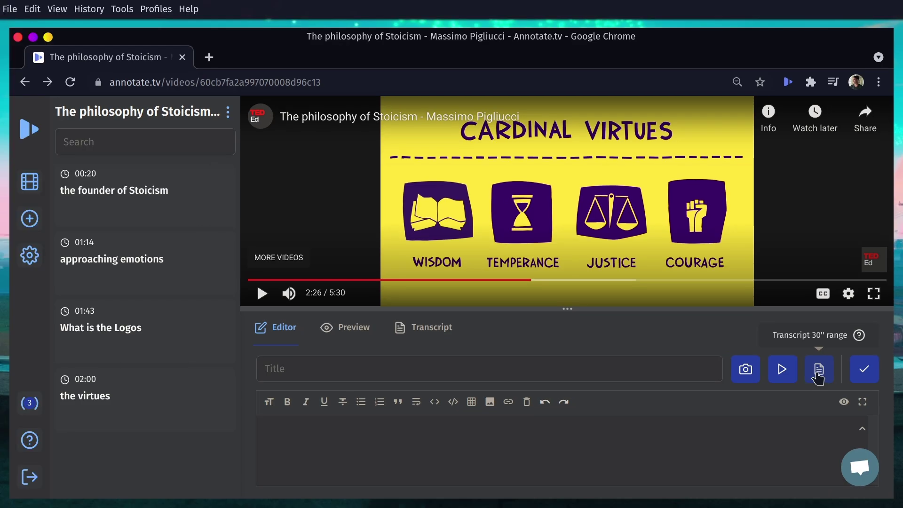
{"action": "left_click", "coordinate": [818, 377]}
{"action": "scroll", "coordinate": [545, 449], "scroll_direction": "down", "scroll_amount": 5}
{"action": "scroll", "coordinate": [545, 448], "scroll_direction": "up", "scroll_amount": 5}
{"action": "left_click_drag", "start_coordinate": [567, 309], "coordinate": [567, 242]}
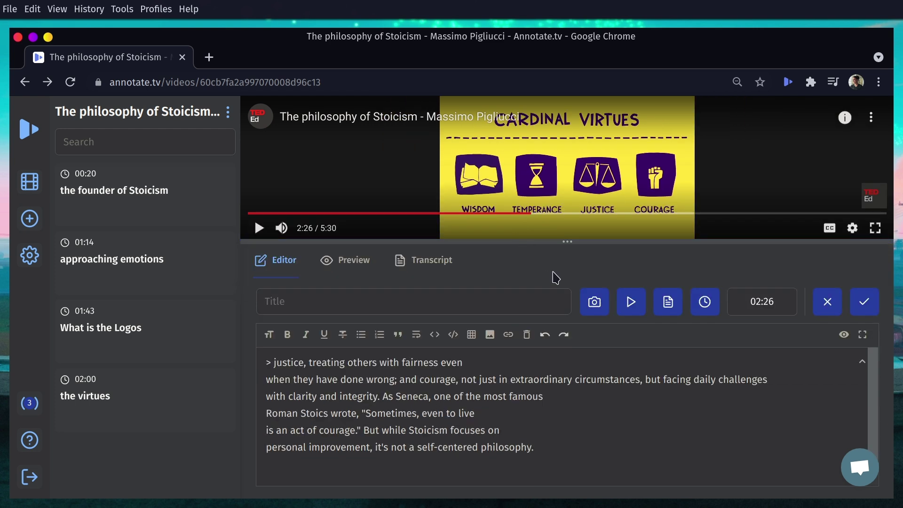
{"action": "left_click", "coordinate": [865, 305]}
- Enlarge the video area, skip ahead to the Epictetus quote and pause at 4:29
{"action": "left_click_drag", "start_coordinate": [567, 240], "coordinate": [569, 344]}
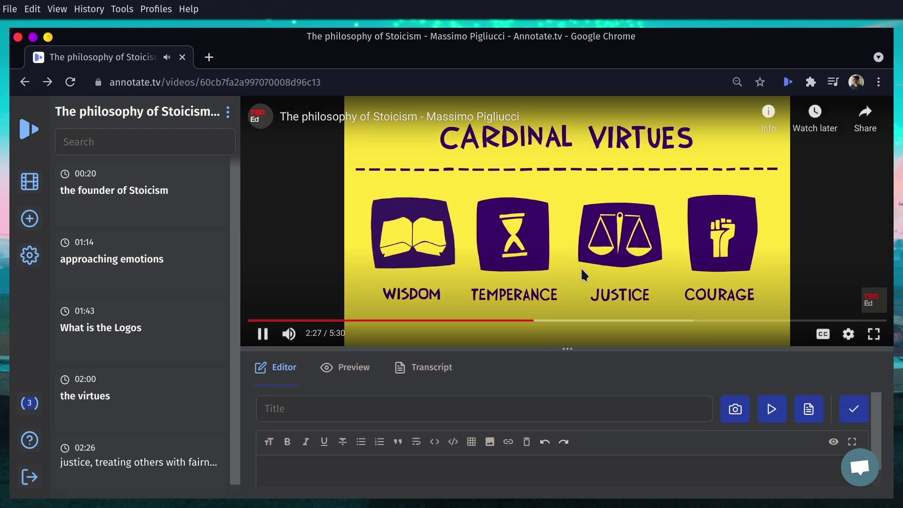
{"action": "key", "text": "l"}
{"action": "key", "text": "l"}
{"action": "key", "text": "l"}
{"action": "key", "text": "l"}
{"action": "key", "text": "l"}
{"action": "key", "text": "l"}
{"action": "key", "text": "l"}
{"action": "key", "text": "l"}
{"action": "key", "text": "l"}
{"action": "key", "text": "l"}
{"action": "key", "text": "l"}
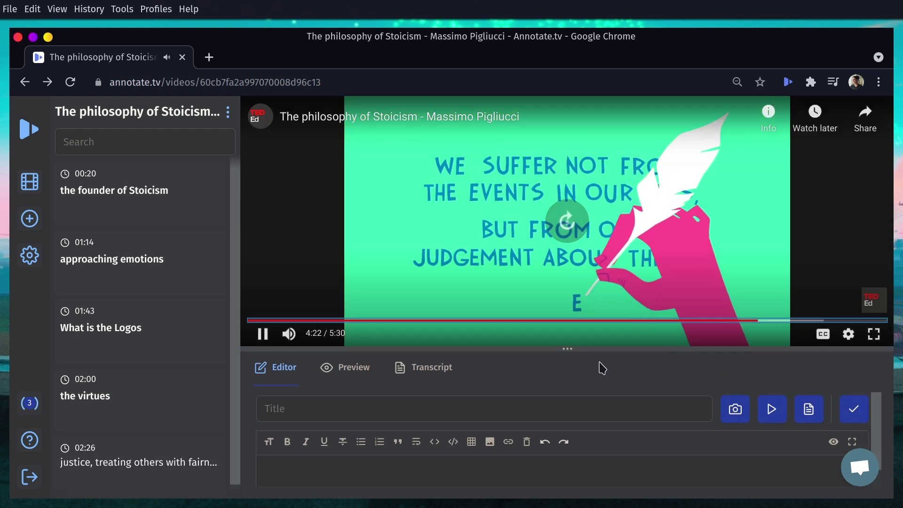
{"action": "left_click", "coordinate": [650, 281]}
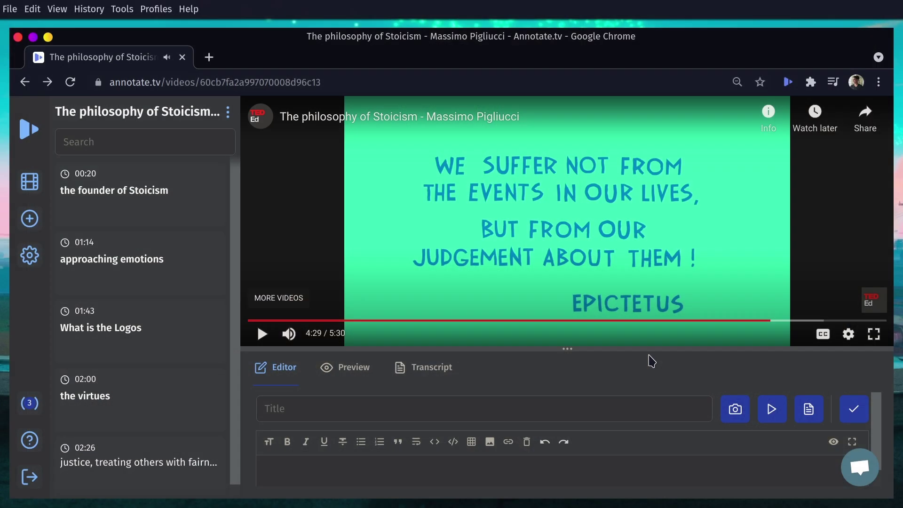
- Extract the Epictetus quote from the video frame into an annotation at 04:29, remove the "TED Ed" lines and save it
{"action": "left_click_drag", "start_coordinate": [645, 348], "coordinate": [630, 283]}
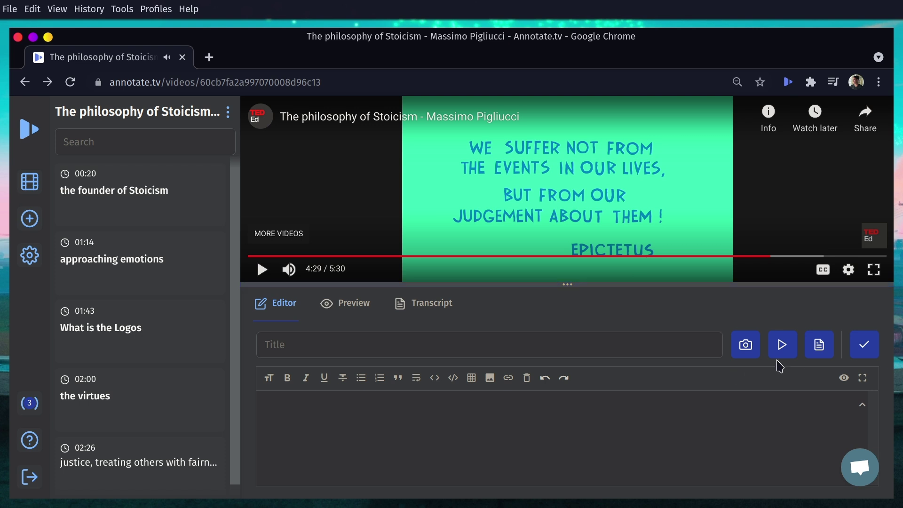
{"action": "left_click", "coordinate": [745, 348]}
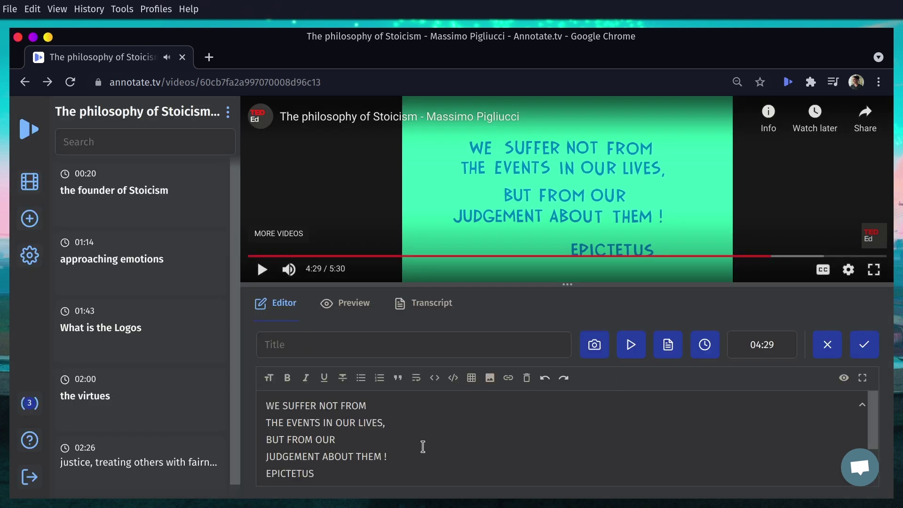
{"action": "left_click_drag", "start_coordinate": [455, 285], "coordinate": [454, 241]}
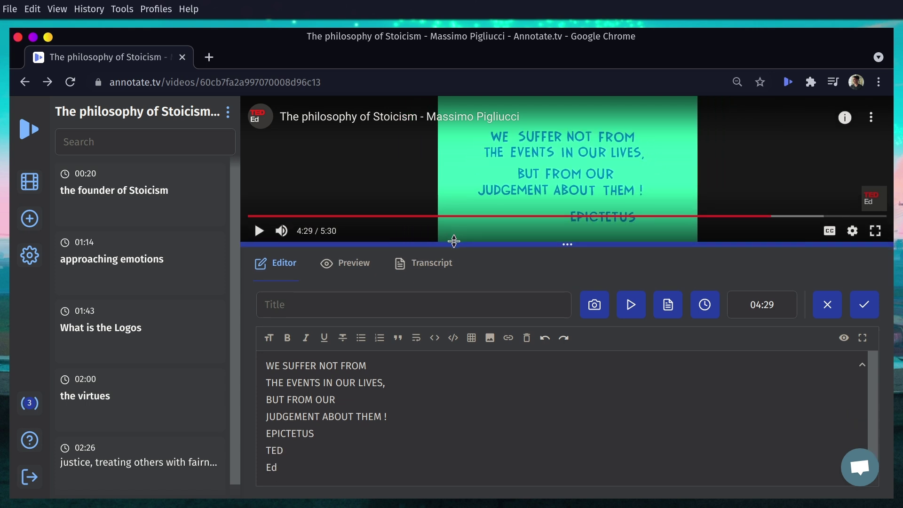
{"action": "left_click_drag", "start_coordinate": [325, 467], "coordinate": [270, 445]}
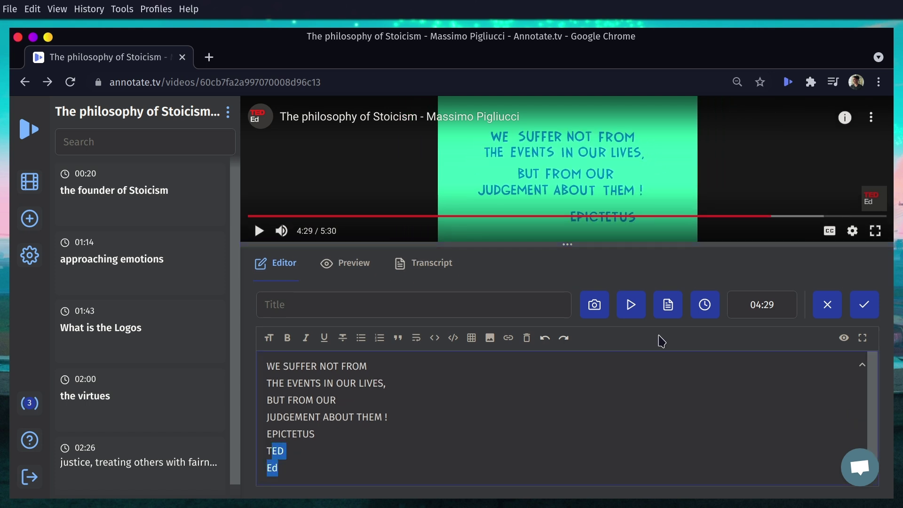
{"action": "mouse_move", "coordinate": [864, 202]}
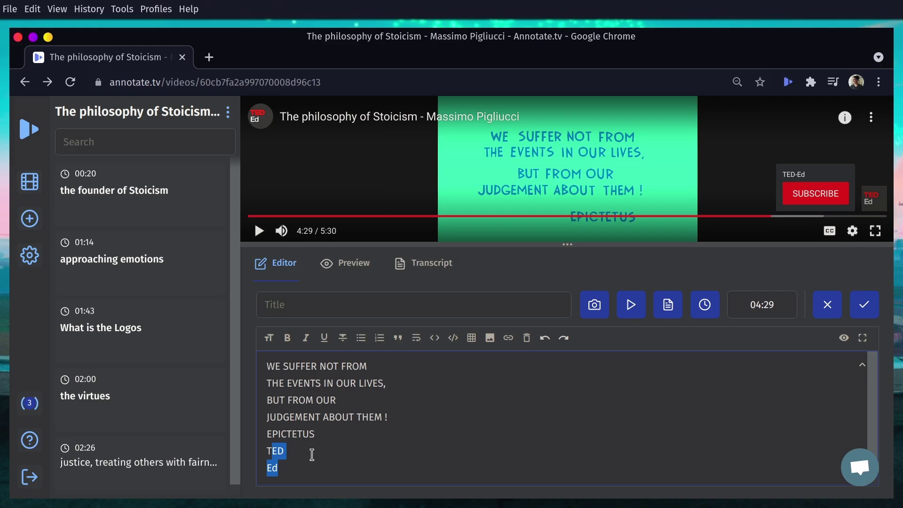
{"action": "left_click_drag", "start_coordinate": [328, 466], "coordinate": [257, 447]}
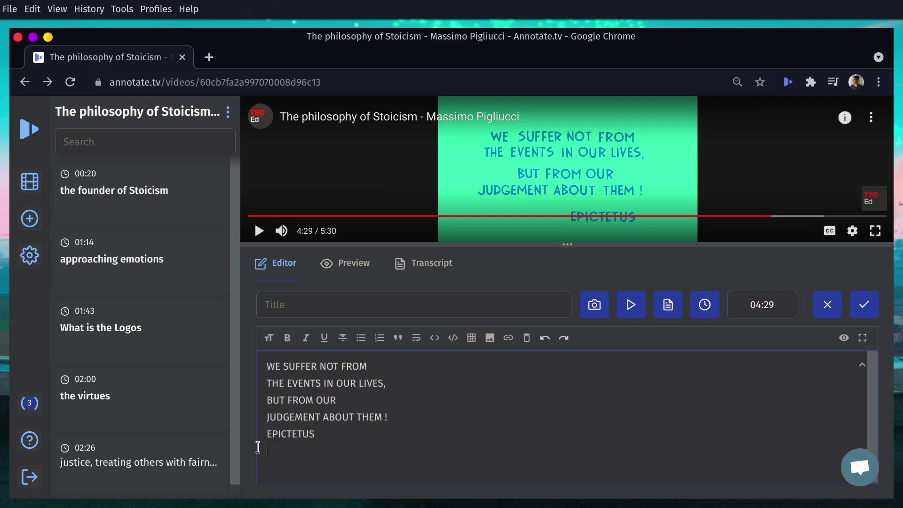
{"action": "key", "text": "BackSpace"}
{"action": "key", "text": "BackSpace"}
{"action": "left_click", "coordinate": [865, 304]}
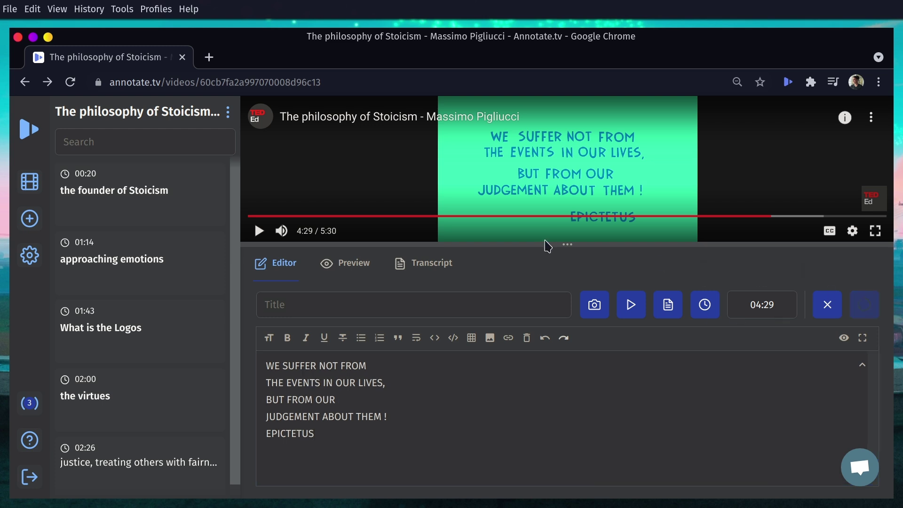
{"action": "left_click_drag", "start_coordinate": [568, 246], "coordinate": [575, 365]}
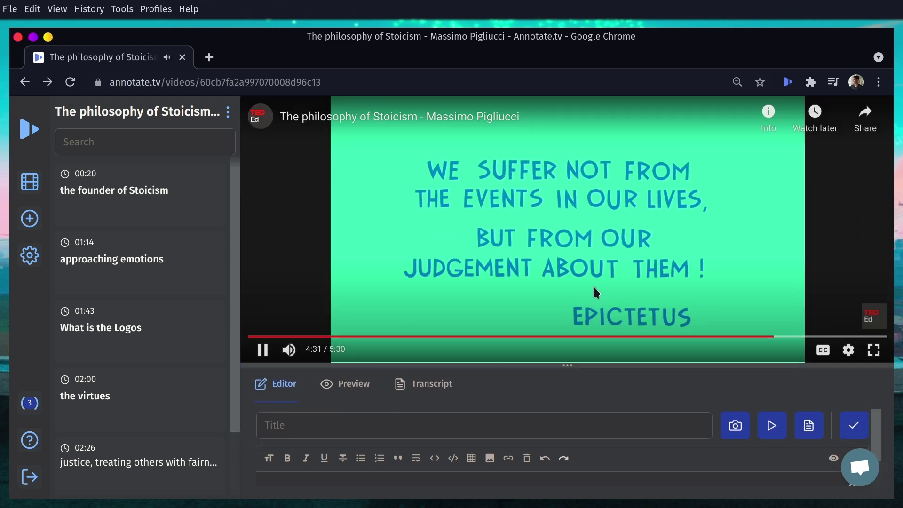
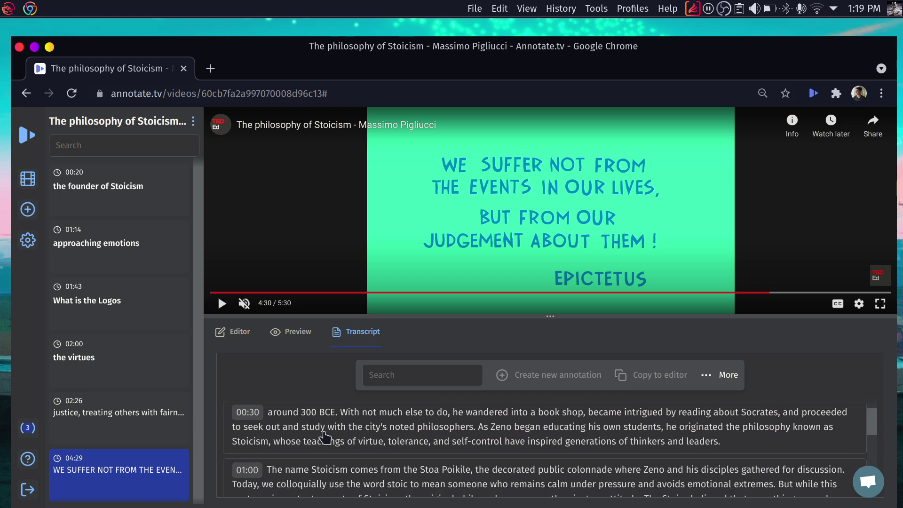
- Search the transcript for "virtue" and play the video from the matching passages, clearing the search when done
{"action": "scroll", "coordinate": [335, 466], "scroll_direction": "up", "scroll_amount": 5}
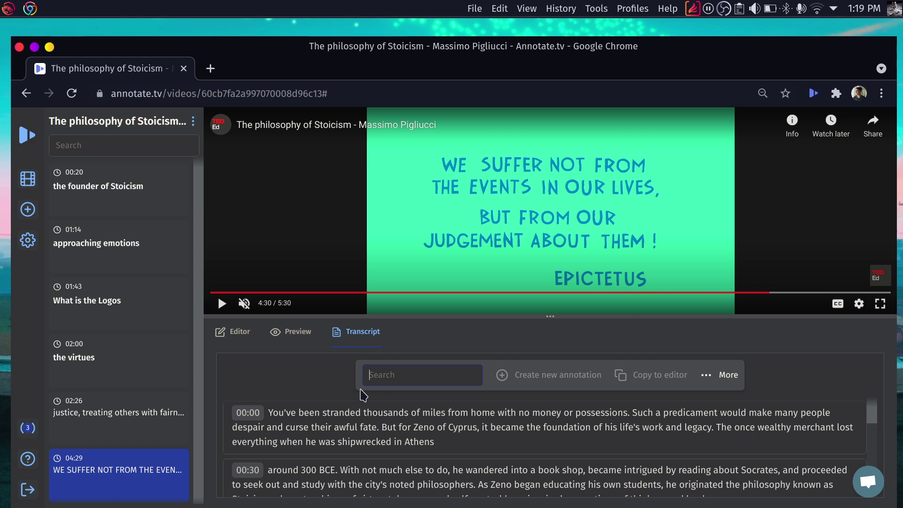
{"action": "type", "text": "tue"}
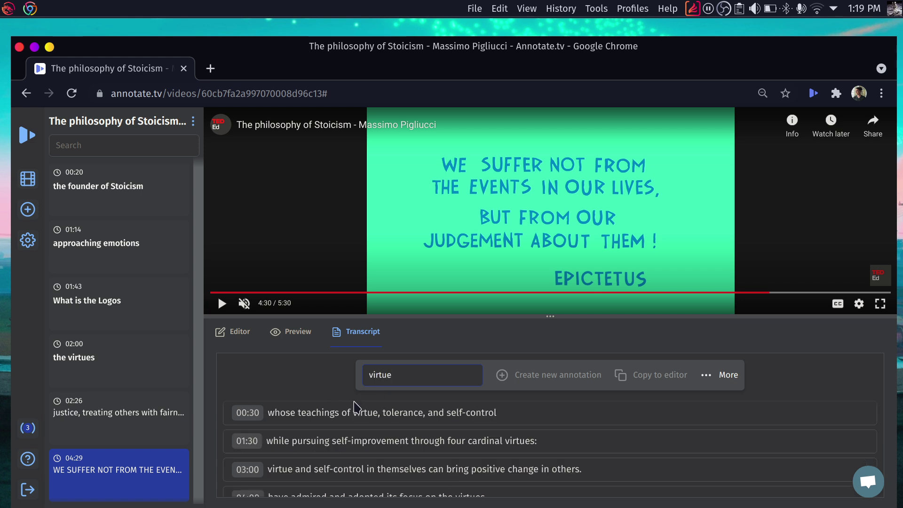
{"action": "left_click_drag", "start_coordinate": [266, 471], "coordinate": [359, 427]}
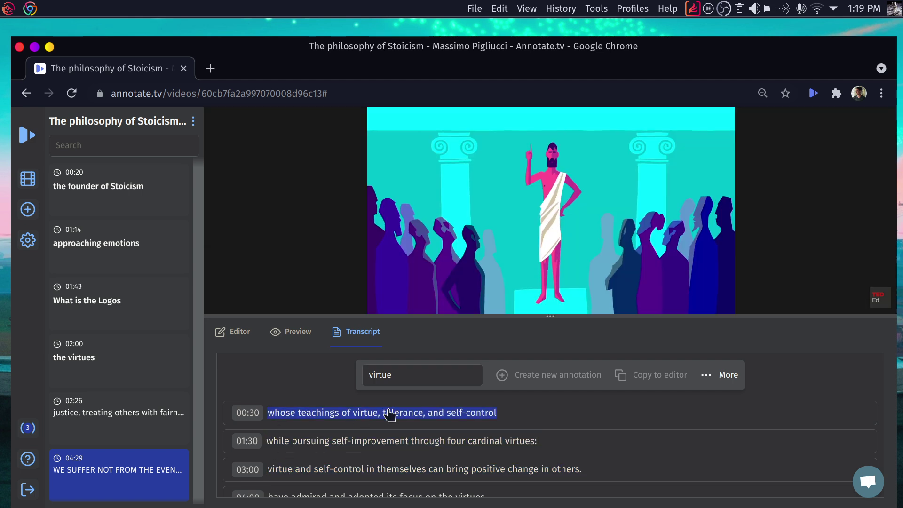
{"action": "mouse_move", "coordinate": [384, 466]}
{"action": "left_mouse_down"}
{"action": "mouse_move", "coordinate": [370, 447]}
{"action": "mouse_move", "coordinate": [375, 460]}
{"action": "left_mouse_up"}
{"action": "key", "text": "BackSpace"}
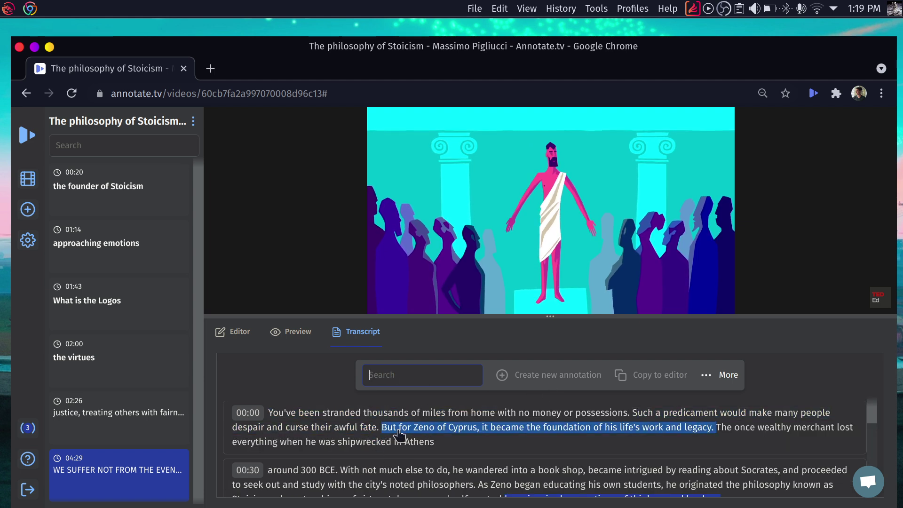
- Create a new annotation from the transcript passage running from "But for Zeno of Cyprus" to "shipwrecked in Athens"
{"action": "left_click_drag", "start_coordinate": [372, 443], "coordinate": [423, 448]}
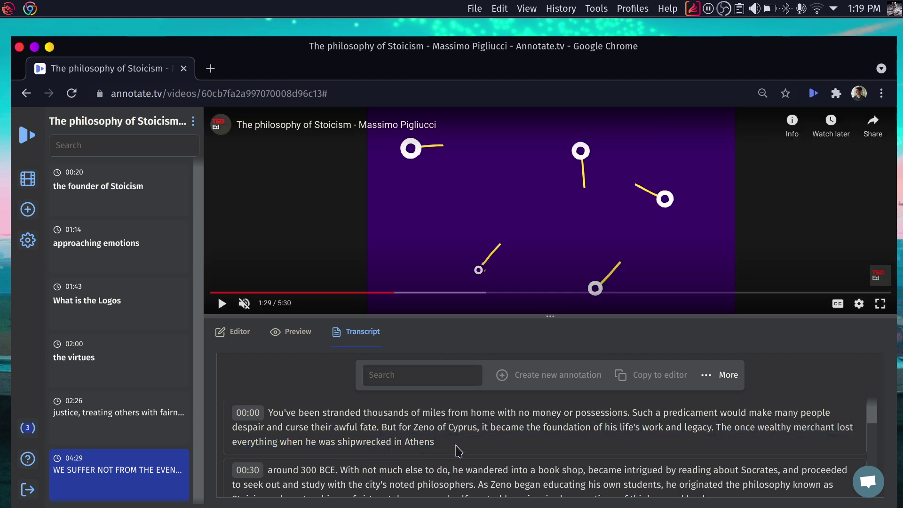
{"action": "left_click_drag", "start_coordinate": [456, 446], "coordinate": [414, 422]}
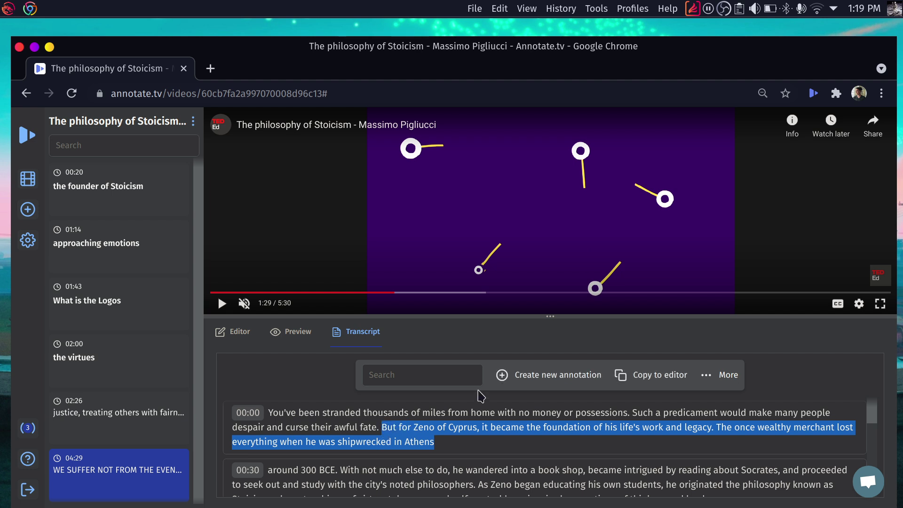
{"action": "left_click", "coordinate": [541, 376]}
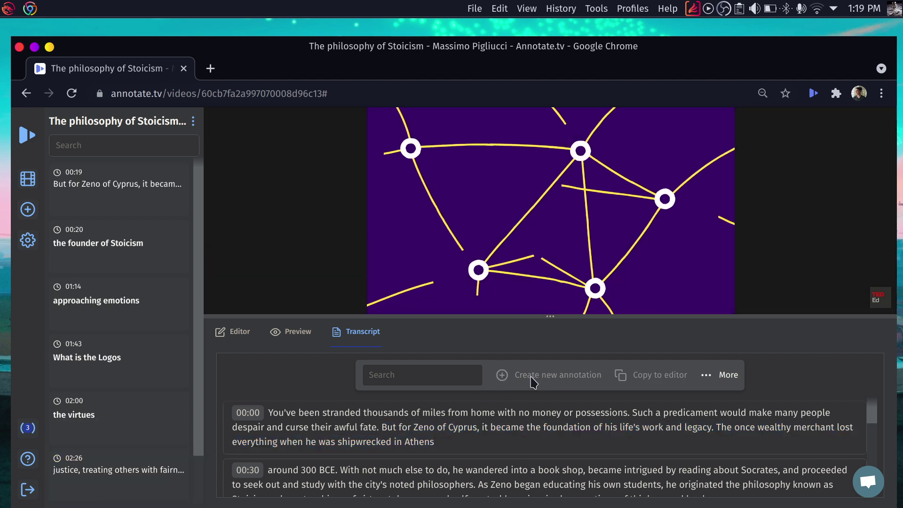
- Pause the video and replay it from the saved annotations, from "approaching emotions" at 01:14 to the Epictetus quote at 04:29
{"action": "mouse_move", "coordinate": [420, 230]}
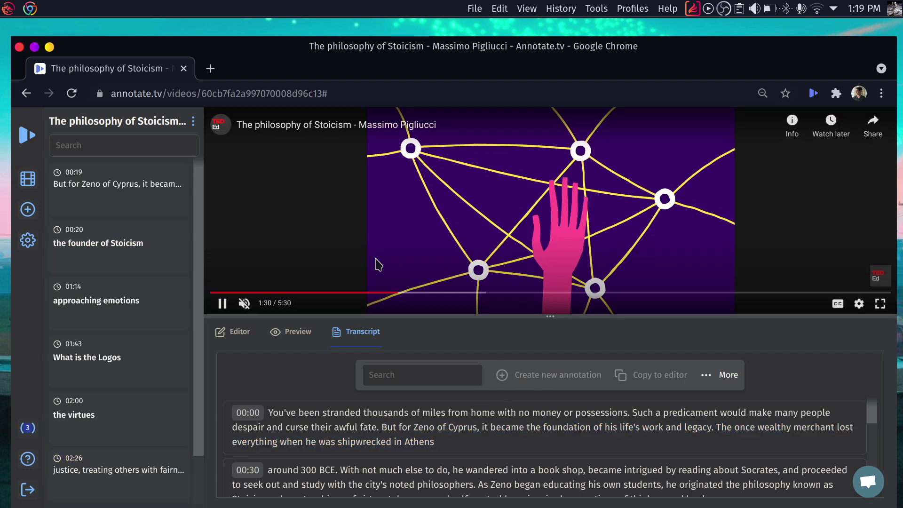
{"action": "left_click", "coordinate": [420, 230]}
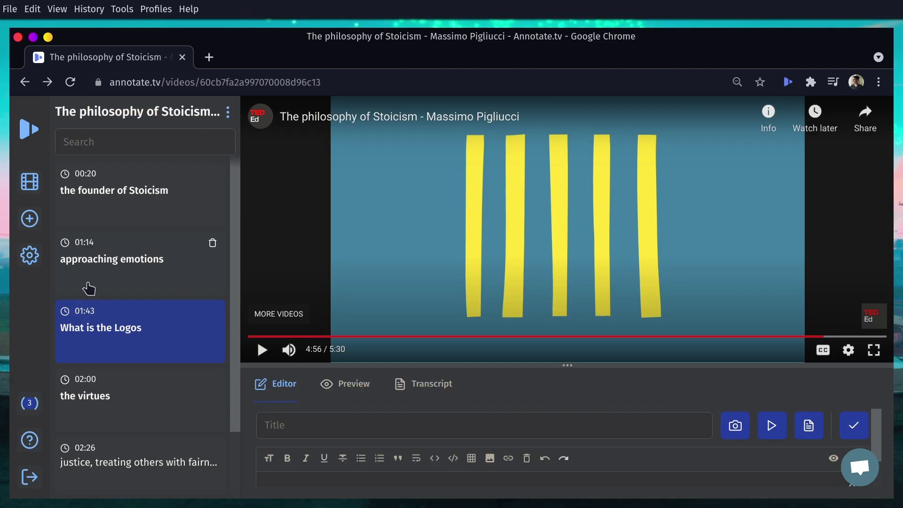
{"action": "left_click", "coordinate": [90, 285]}
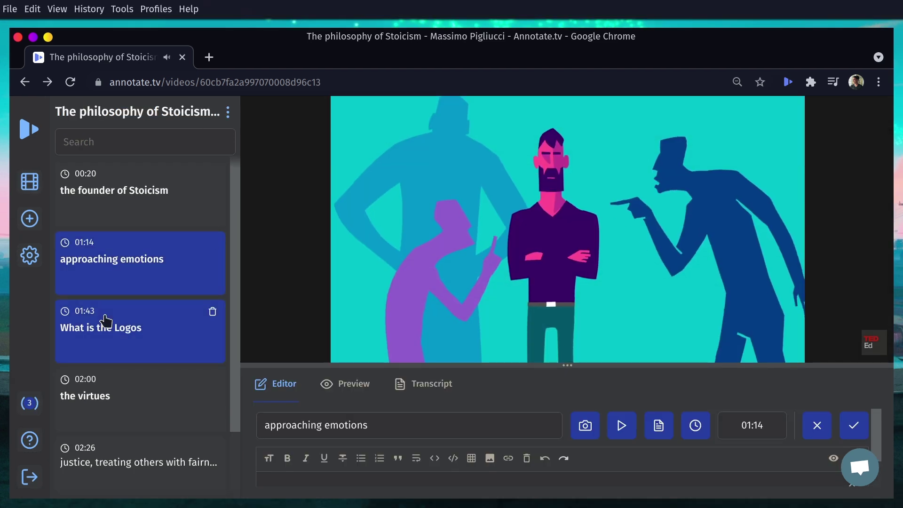
{"action": "left_click", "coordinate": [97, 200]}
{"action": "scroll", "coordinate": [101, 303], "scroll_direction": "down", "scroll_amount": 2}
{"action": "left_click", "coordinate": [118, 329]}
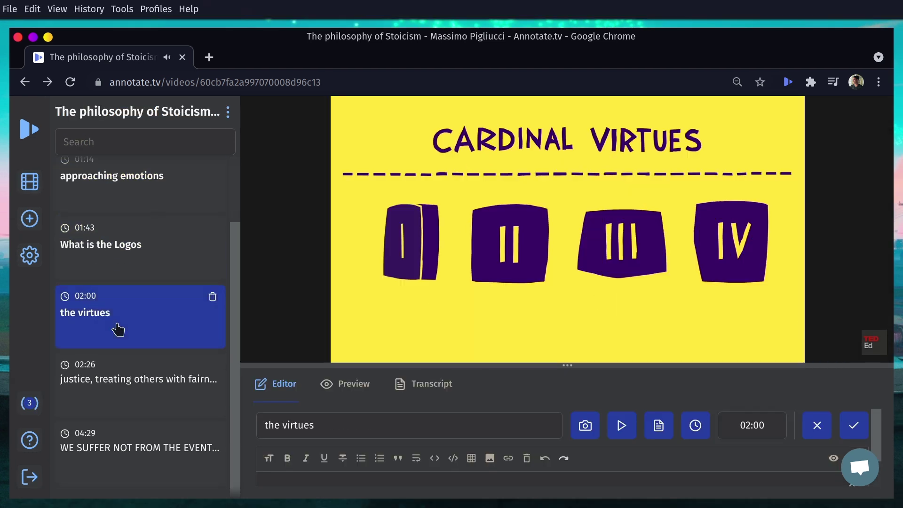
{"action": "left_click", "coordinate": [122, 407]}
{"action": "left_click", "coordinate": [124, 446]}
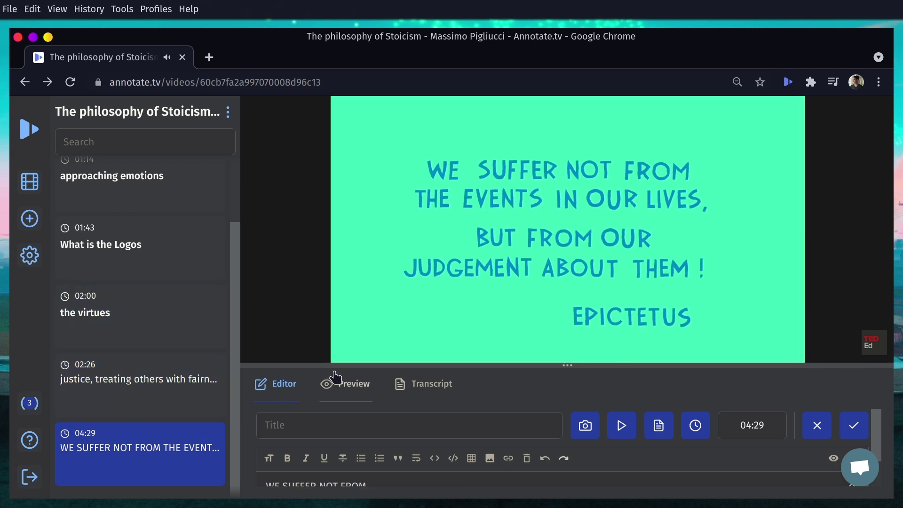
- Enlarge the editor area and play back through the earlier annotations up to "the founder of Stoicism" at 00:20
{"action": "left_click_drag", "start_coordinate": [342, 363], "coordinate": [329, 296]}
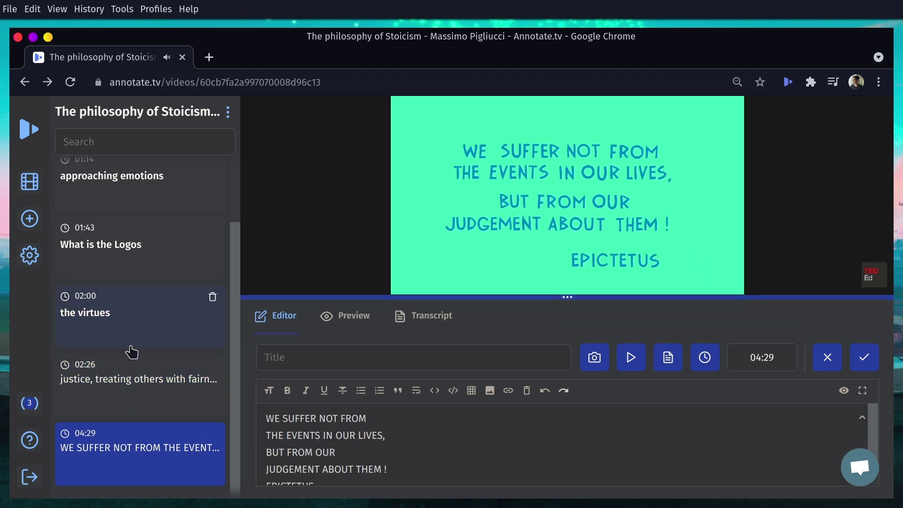
{"action": "left_click", "coordinate": [141, 383]}
{"action": "left_click", "coordinate": [132, 340]}
{"action": "left_click", "coordinate": [117, 258]}
{"action": "scroll", "coordinate": [117, 225], "scroll_direction": "up", "scroll_amount": 2}
{"action": "left_click", "coordinate": [121, 278]}
{"action": "left_click", "coordinate": [113, 212]}
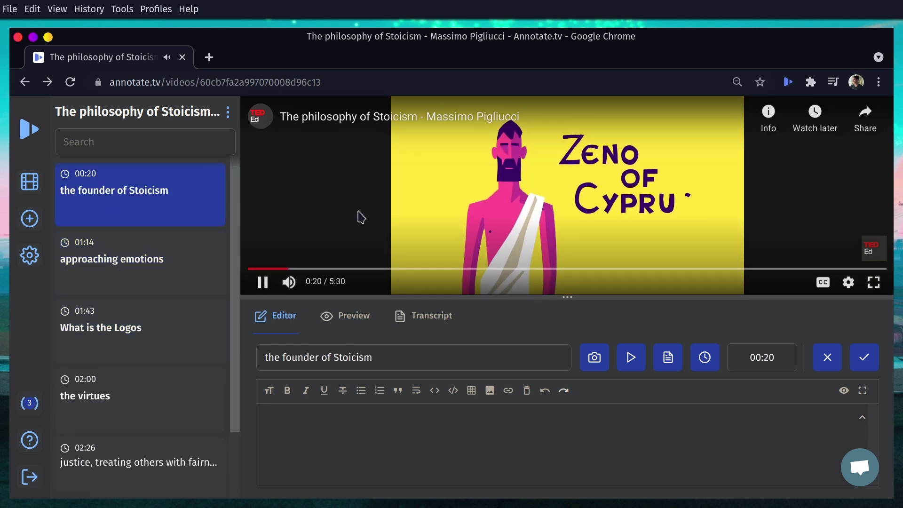
- Search the annotations for "the vir" and play the video from "the virtues" at 02:00
{"action": "left_click", "coordinate": [102, 143]}
{"action": "type", "text": "the vir"}
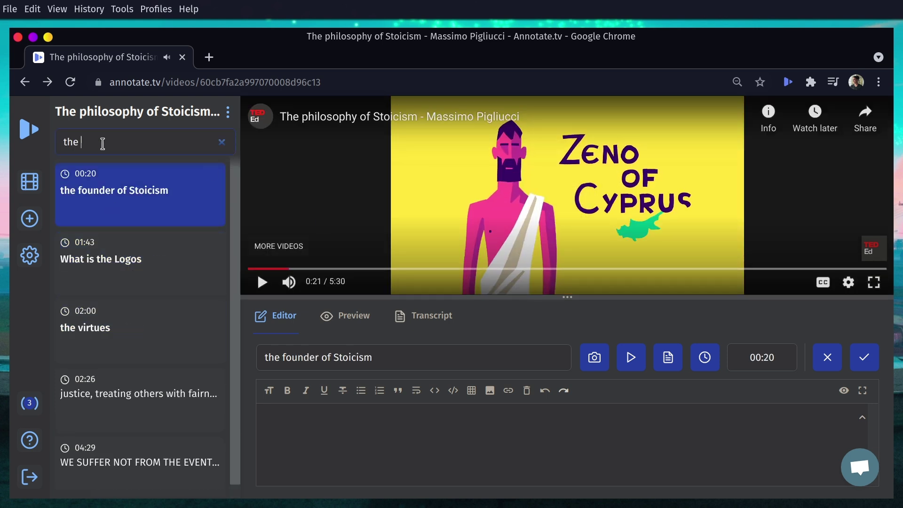
{"action": "left_click", "coordinate": [99, 188]}
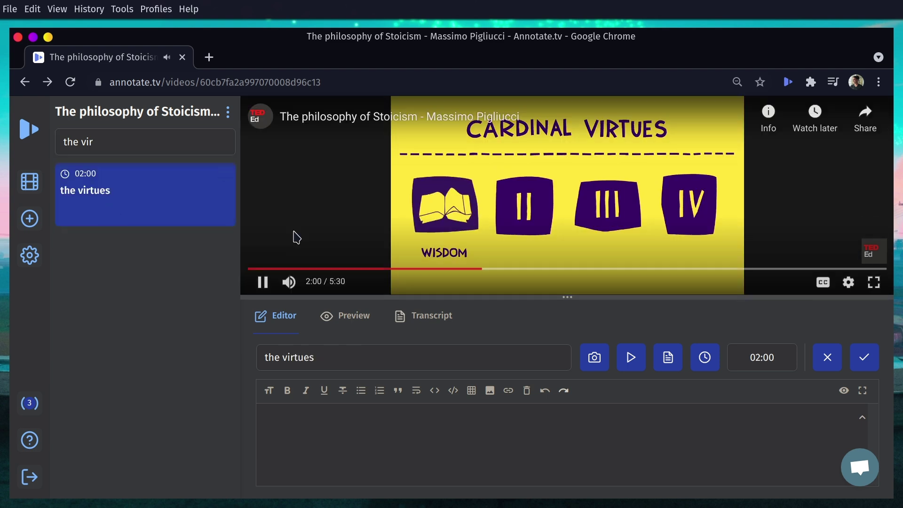
- Search the annotations for "logos", play the video from "What is the Logos" and enlarge the video area
{"action": "triple_click", "coordinate": [131, 137]}
{"action": "key", "text": "BackSpace"}
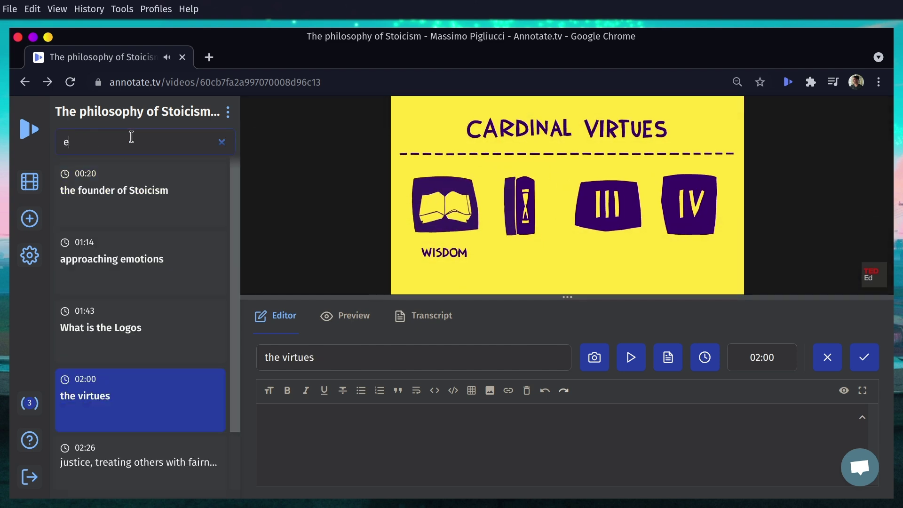
{"action": "type", "text": "logos"}
{"action": "left_click", "coordinate": [141, 193]}
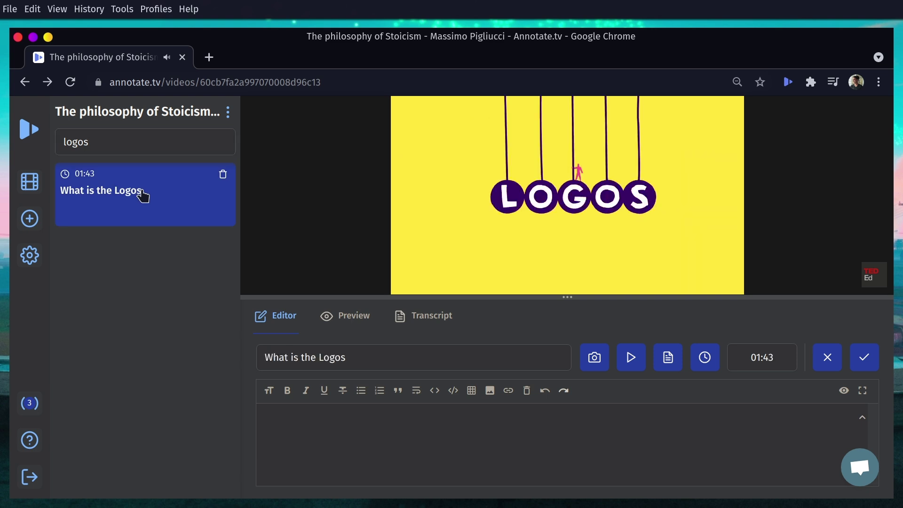
{"action": "left_click_drag", "start_coordinate": [480, 298], "coordinate": [492, 347]}
- Clear the annotation search and open the options for the Stoicism video
{"action": "left_click", "coordinate": [211, 143]}
{"action": "key", "text": "ctrl+a"}
{"action": "key", "text": "BackSpace"}
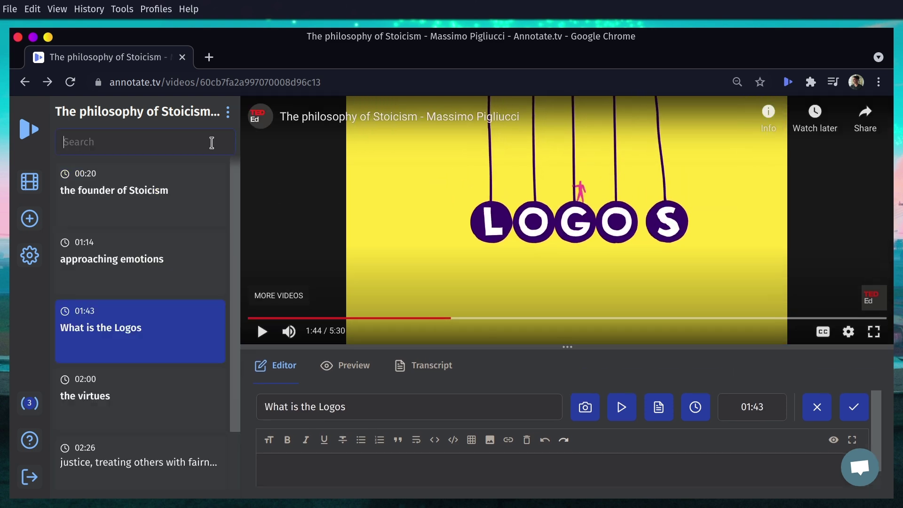
{"action": "left_click", "coordinate": [229, 114]}
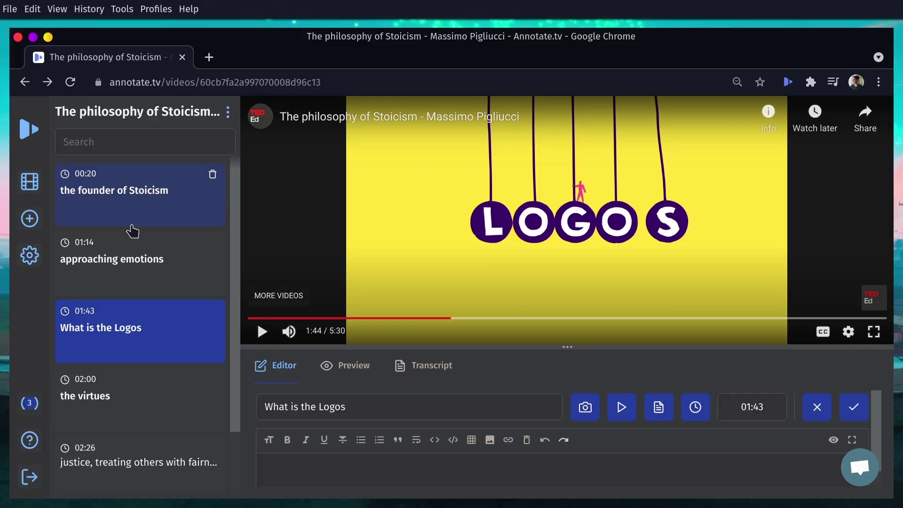
- Go to the video library and move "The philosophy of Stoicism" video into the Philosophy playlist
{"action": "left_click", "coordinate": [32, 183]}
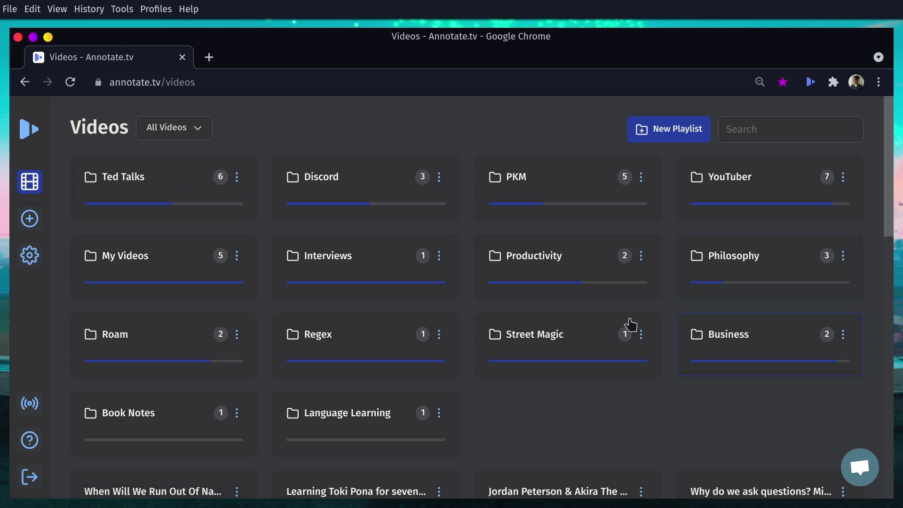
{"action": "scroll", "coordinate": [361, 398], "scroll_direction": "down", "scroll_amount": 15}
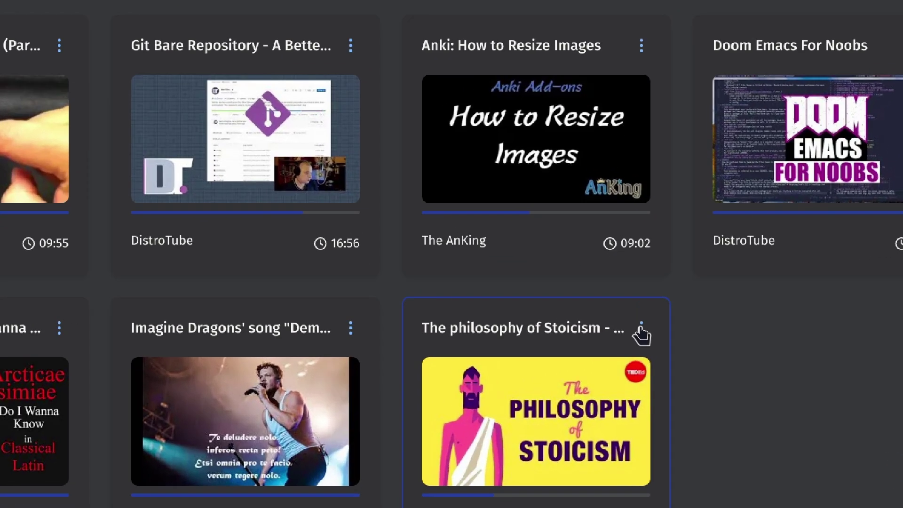
{"action": "left_click", "coordinate": [641, 327]}
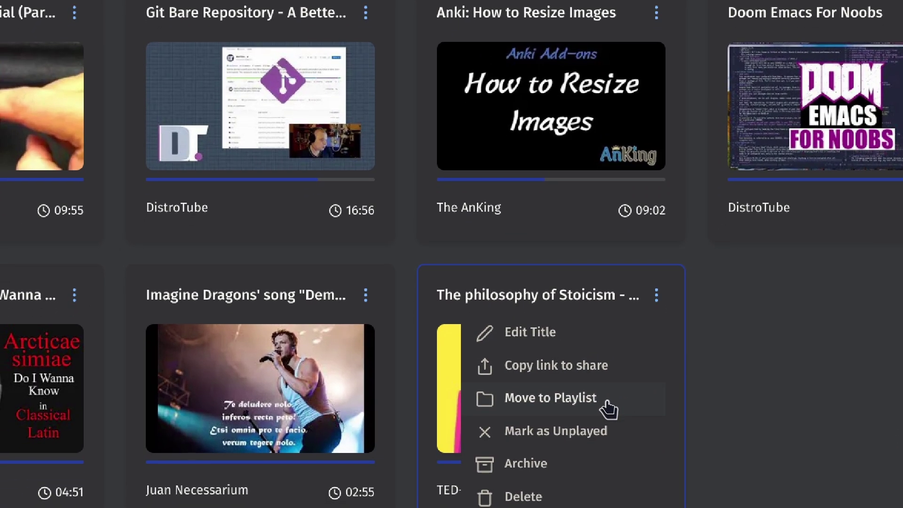
{"action": "key", "text": "Escape"}
{"action": "left_click", "coordinate": [656, 295]}
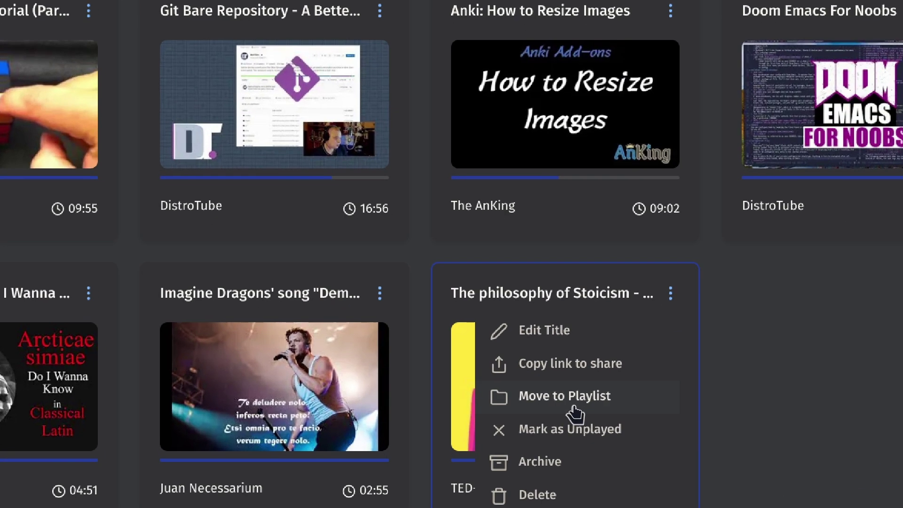
{"action": "left_click", "coordinate": [574, 407]}
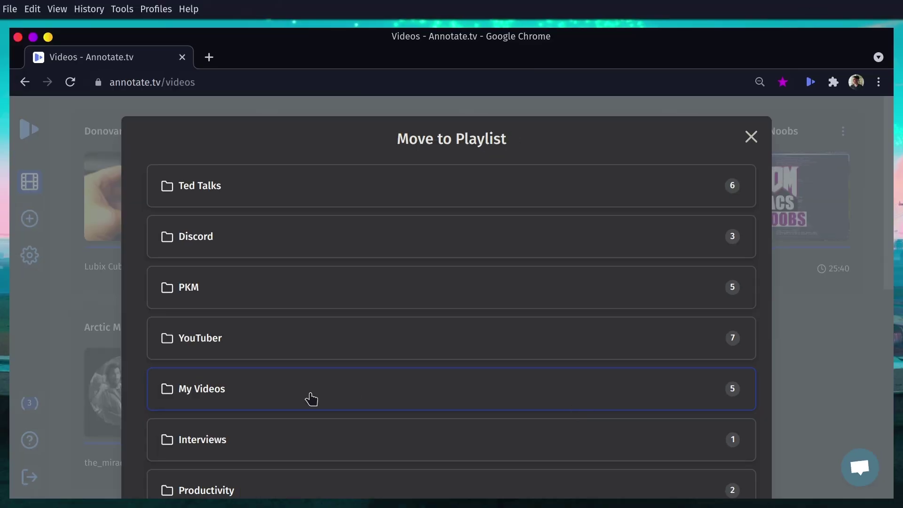
{"action": "scroll", "coordinate": [308, 400], "scroll_direction": "down", "scroll_amount": 5}
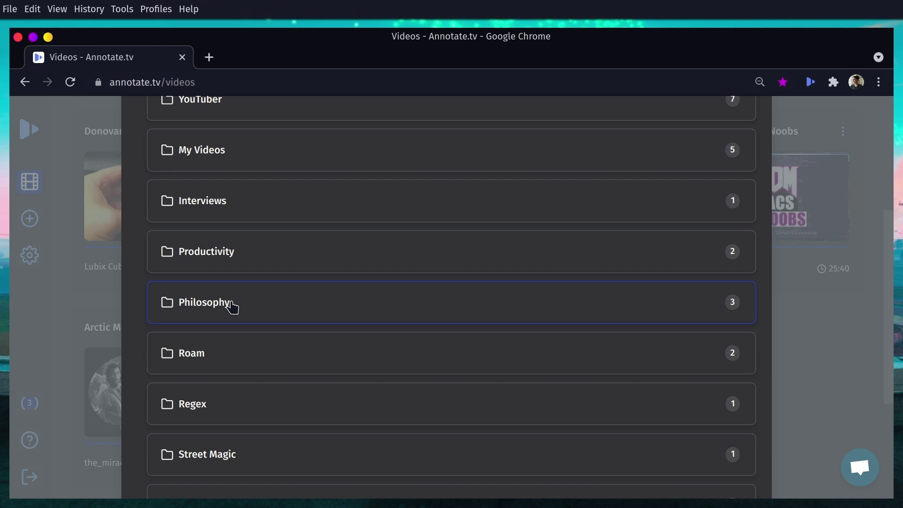
{"action": "scroll", "coordinate": [233, 308], "scroll_direction": "down", "scroll_amount": 4}
{"action": "left_click", "coordinate": [734, 454]}
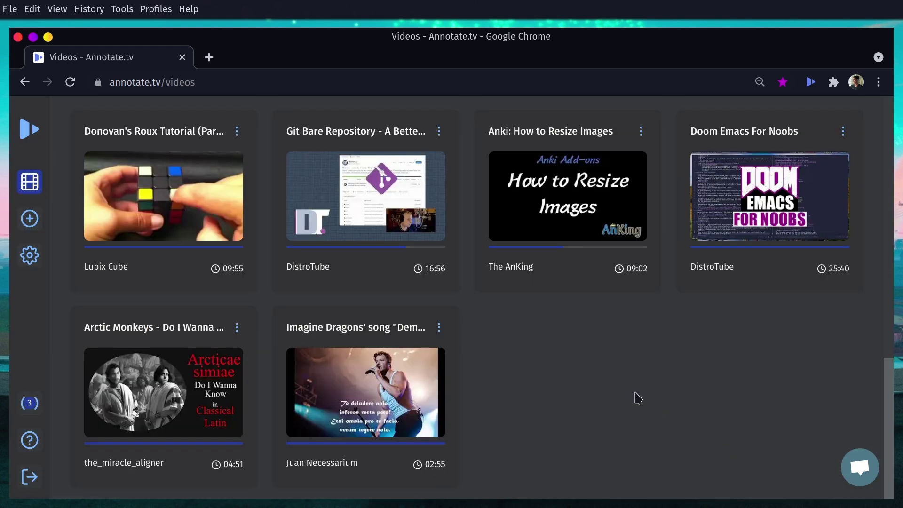
- Open the Philosophy playlist and open "The philosophy of Stoicism" video from it
{"action": "scroll", "coordinate": [638, 398], "scroll_direction": "up", "scroll_amount": 15}
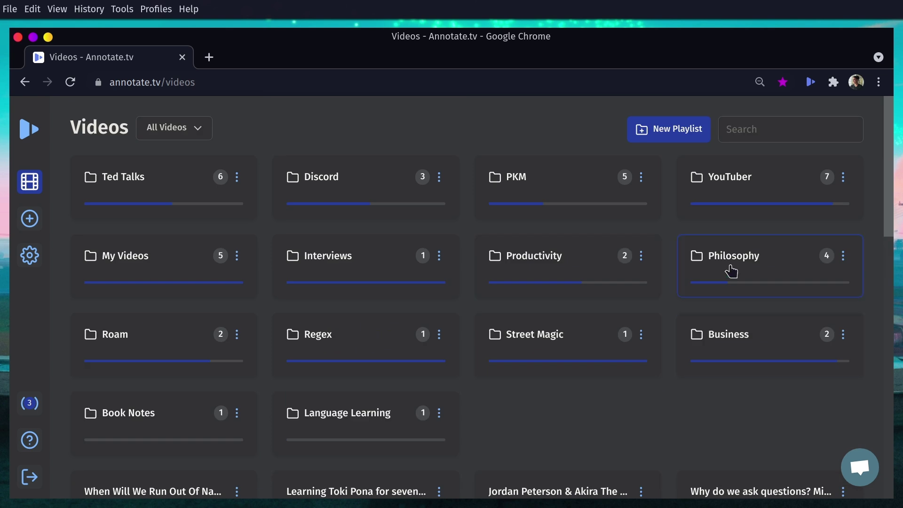
{"action": "left_click", "coordinate": [731, 272]}
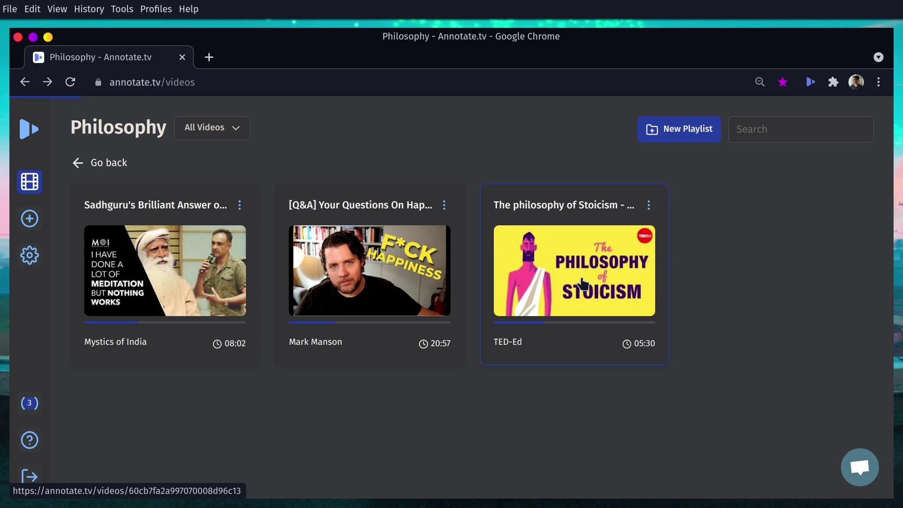
{"action": "left_click", "coordinate": [583, 283]}
- Play the Stoicism video from several annotations, including the 02:26 justice excerpt and "approaching emotions" at 01:14
{"action": "left_click", "coordinate": [105, 342]}
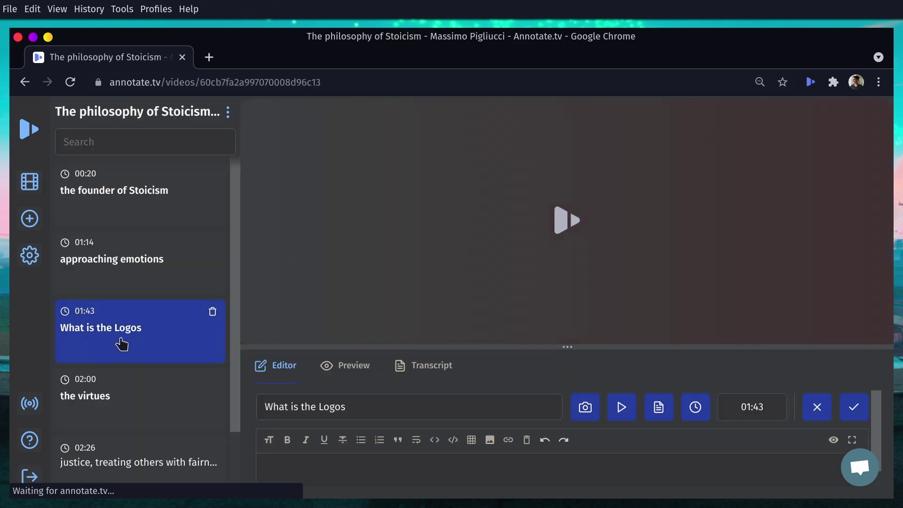
{"action": "scroll", "coordinate": [122, 346], "scroll_direction": "down", "scroll_amount": 2}
{"action": "left_click", "coordinate": [127, 359]}
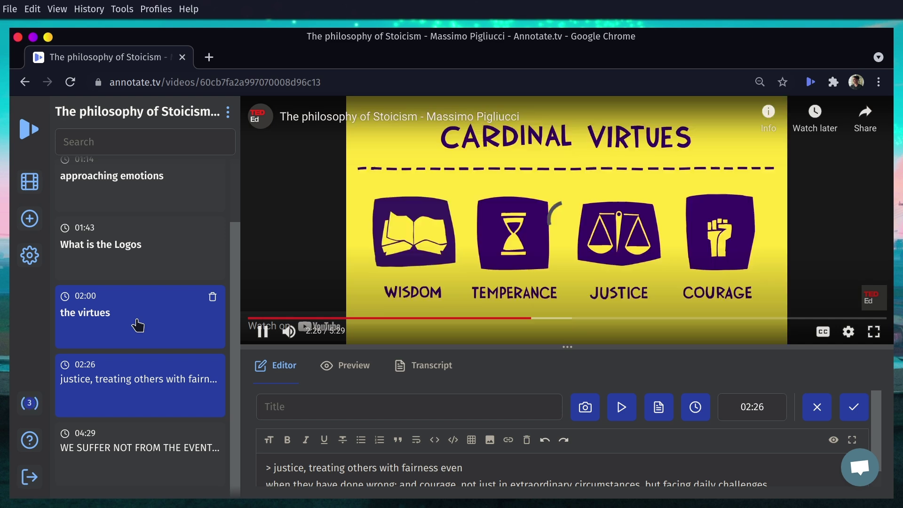
{"action": "left_click", "coordinate": [137, 324]}
{"action": "left_click", "coordinate": [126, 258]}
{"action": "scroll", "coordinate": [113, 252], "scroll_direction": "up", "scroll_amount": 2}
{"action": "left_click", "coordinate": [129, 262]}
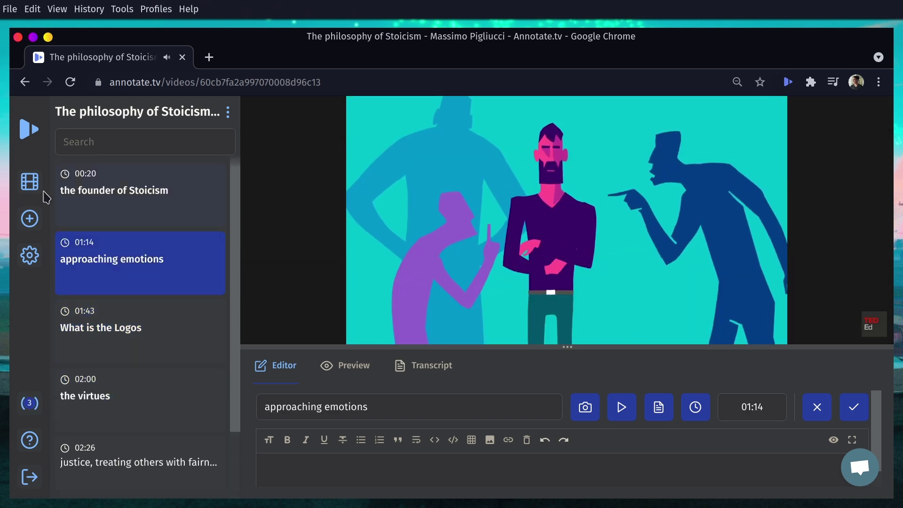
- Return to the video library and open "The Productivity Mindset to Choose The Apps You Need" from the My Videos playlist
{"action": "left_click", "coordinate": [30, 181]}
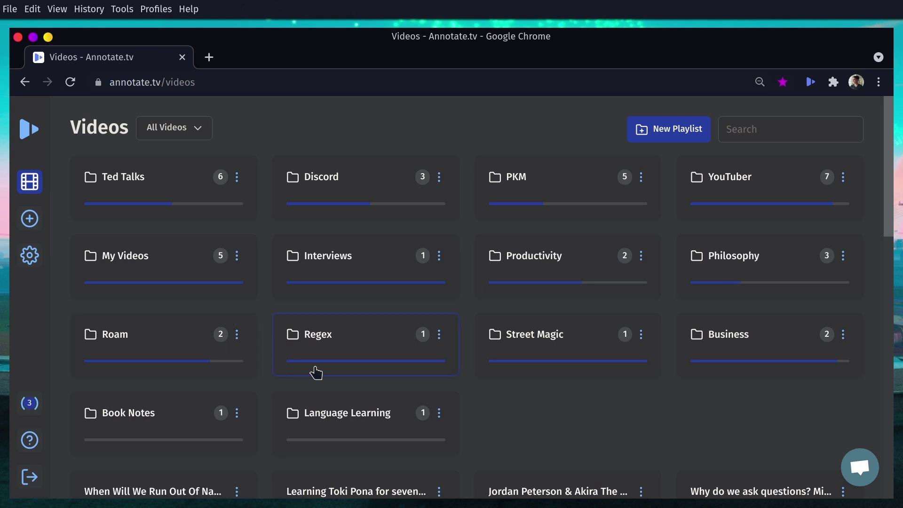
{"action": "scroll", "coordinate": [316, 373], "scroll_direction": "down", "scroll_amount": 15}
{"action": "scroll", "coordinate": [316, 373], "scroll_direction": "up", "scroll_amount": 14}
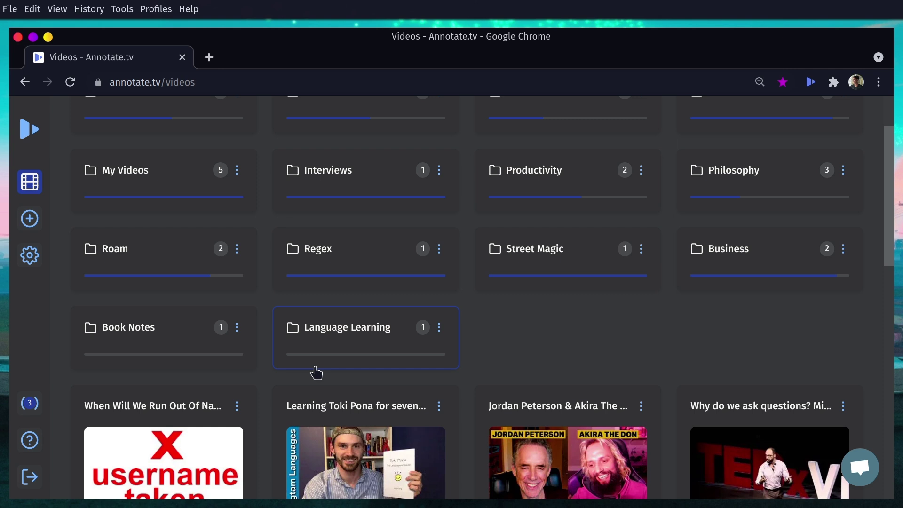
{"action": "scroll", "coordinate": [316, 372], "scroll_direction": "up", "scroll_amount": 2}
{"action": "left_click", "coordinate": [129, 265]}
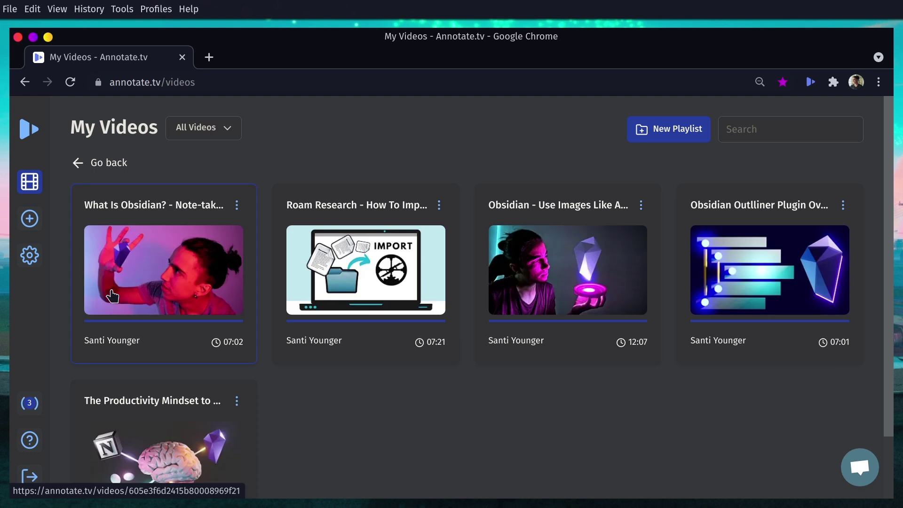
{"action": "scroll", "coordinate": [216, 363], "scroll_direction": "down", "scroll_amount": 2}
{"action": "left_click", "coordinate": [154, 389]}
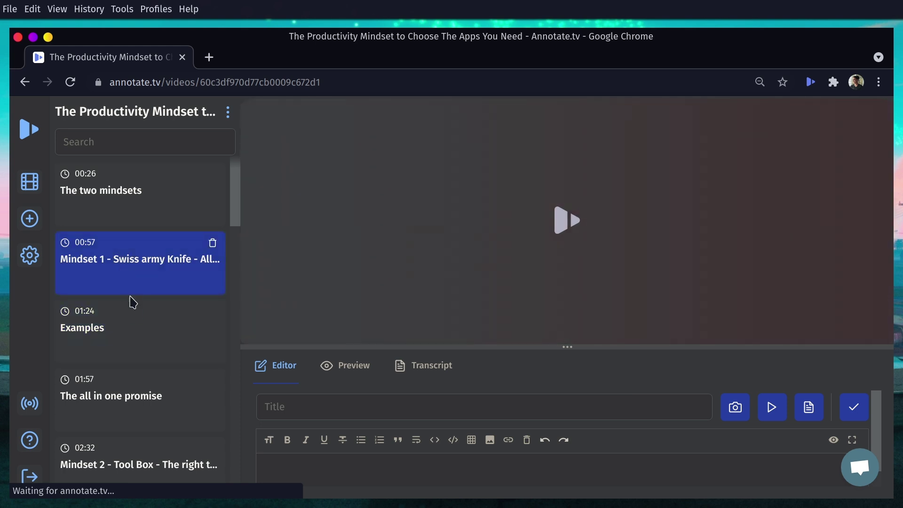
- Play the productivity video from its chapter annotations, from "Mindset 1" at 00:57 to "Learning curve of complex apps" at 06:15
{"action": "left_click", "coordinate": [121, 275]}
{"action": "left_click", "coordinate": [118, 344]}
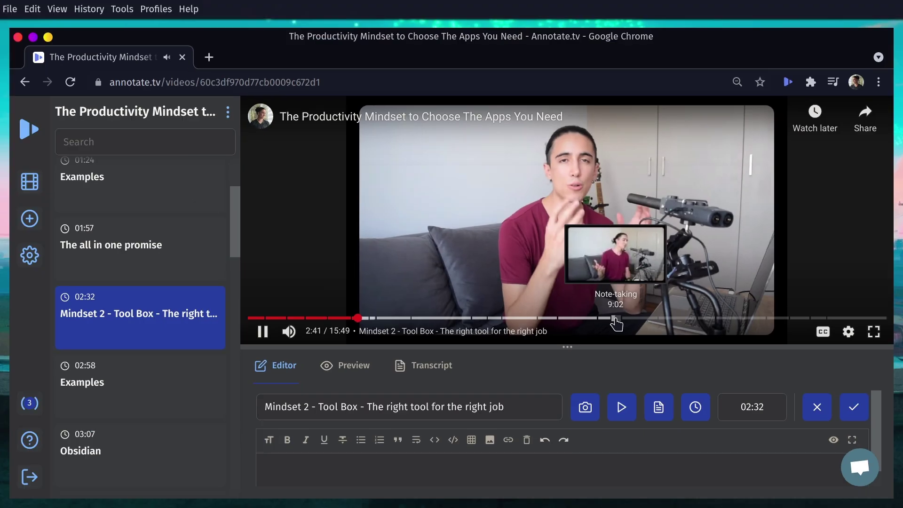
{"action": "left_click", "coordinate": [104, 265]}
{"action": "scroll", "coordinate": [96, 371], "scroll_direction": "down", "scroll_amount": 4}
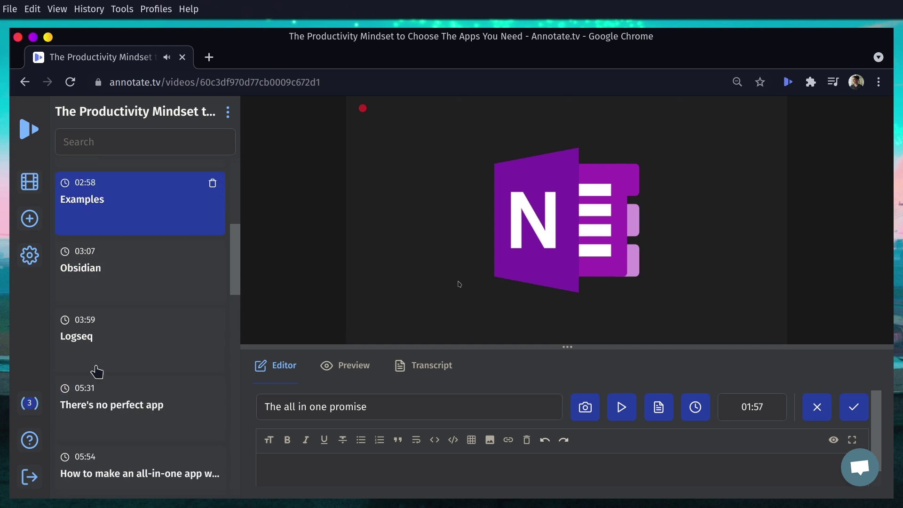
{"action": "left_click", "coordinate": [105, 348]}
{"action": "left_click", "coordinate": [105, 413]}
{"action": "scroll", "coordinate": [105, 417], "scroll_direction": "down", "scroll_amount": 5}
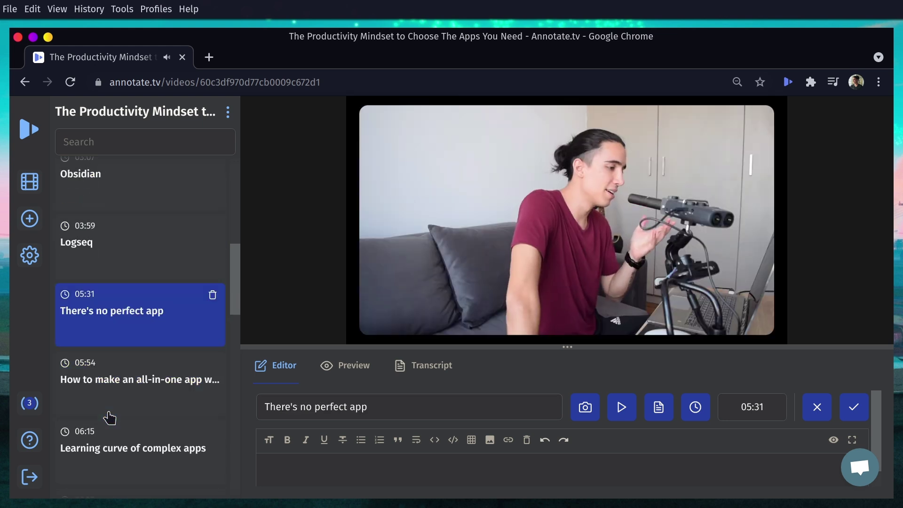
{"action": "left_click", "coordinate": [87, 310]}
- Review the productivity video's sharing and export options, and return to the video library
{"action": "left_click", "coordinate": [227, 112]}
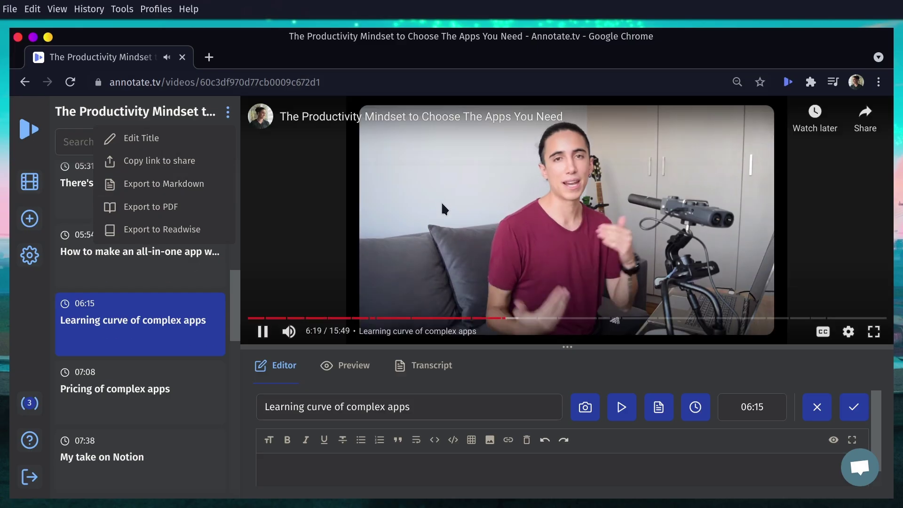
{"action": "left_click", "coordinate": [32, 186]}
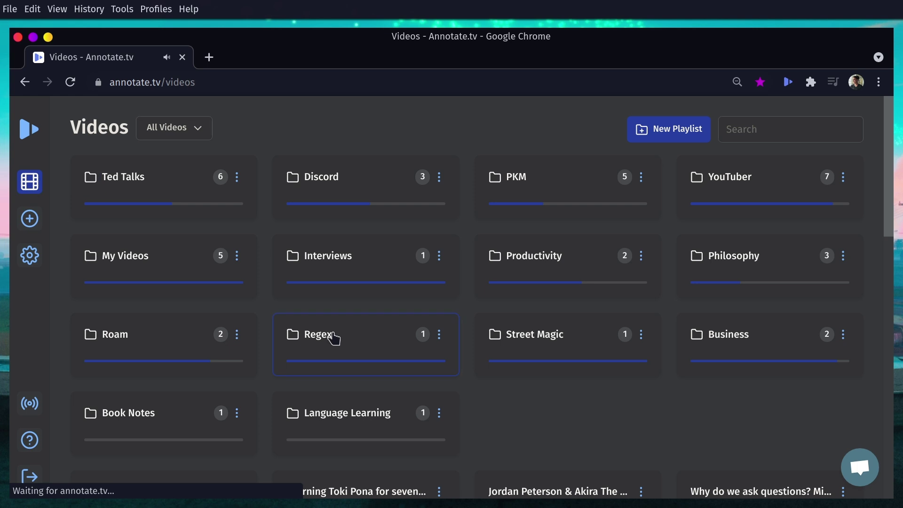
{"action": "scroll", "coordinate": [348, 402], "scroll_direction": "down", "scroll_amount": 2}
{"action": "scroll", "coordinate": [445, 356], "scroll_direction": "up", "scroll_amount": 2}
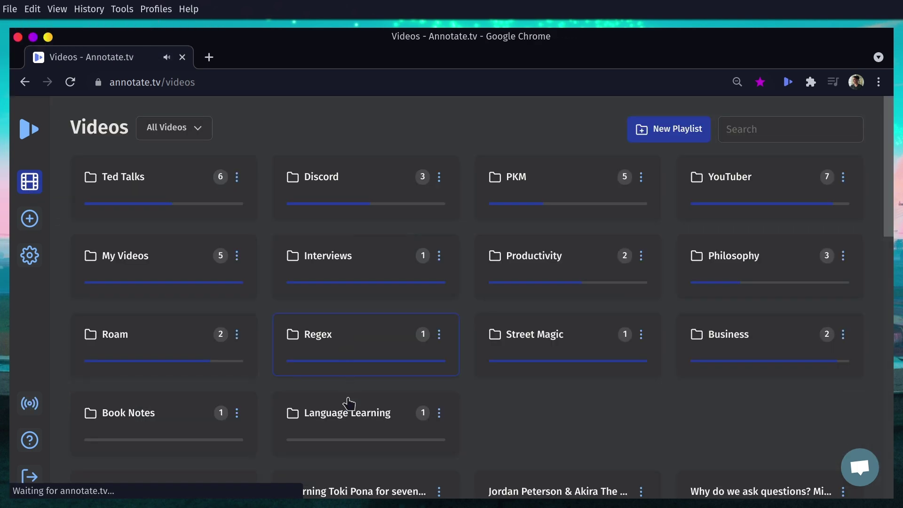
- Create a new playlist titled "Latin" in the video library
{"action": "scroll", "coordinate": [348, 404], "scroll_direction": "down", "scroll_amount": 3}
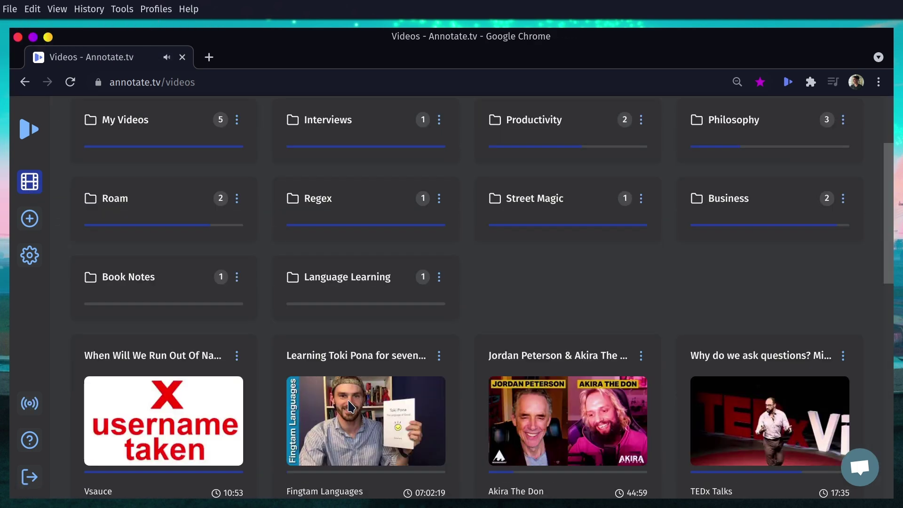
{"action": "scroll", "coordinate": [450, 354], "scroll_direction": "up", "scroll_amount": 3}
{"action": "left_click", "coordinate": [652, 127]}
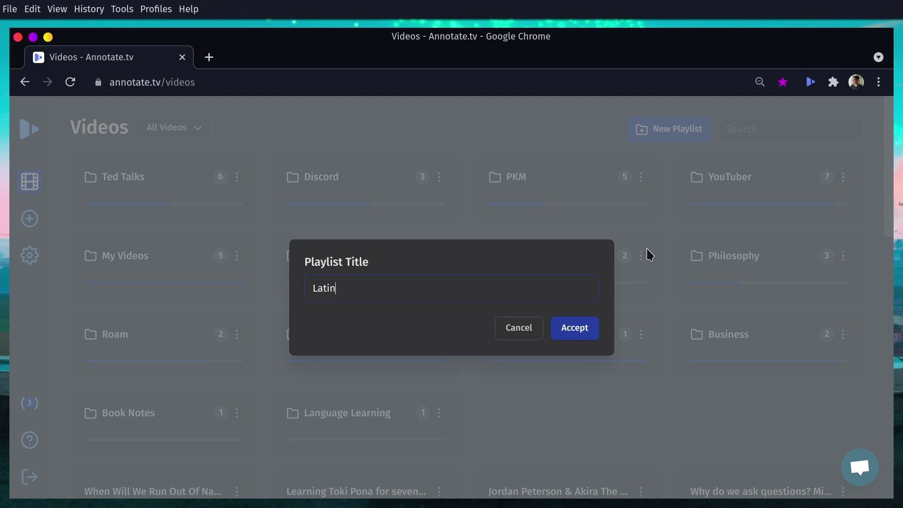
{"action": "left_click", "coordinate": [576, 329]}
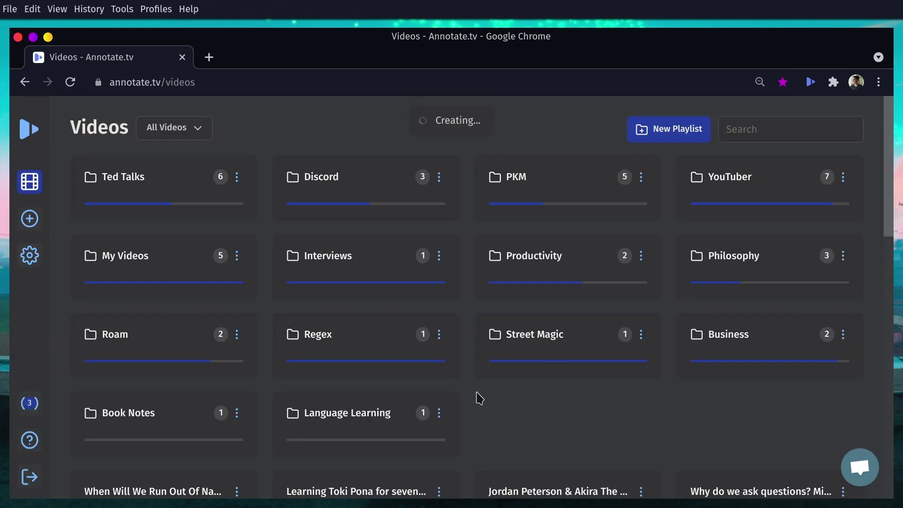
- Move the Imagine Dragons song video at the end of the library into the Latin playlist
{"action": "scroll", "coordinate": [478, 397], "scroll_direction": "down", "scroll_amount": 10}
{"action": "left_click", "coordinate": [442, 327]}
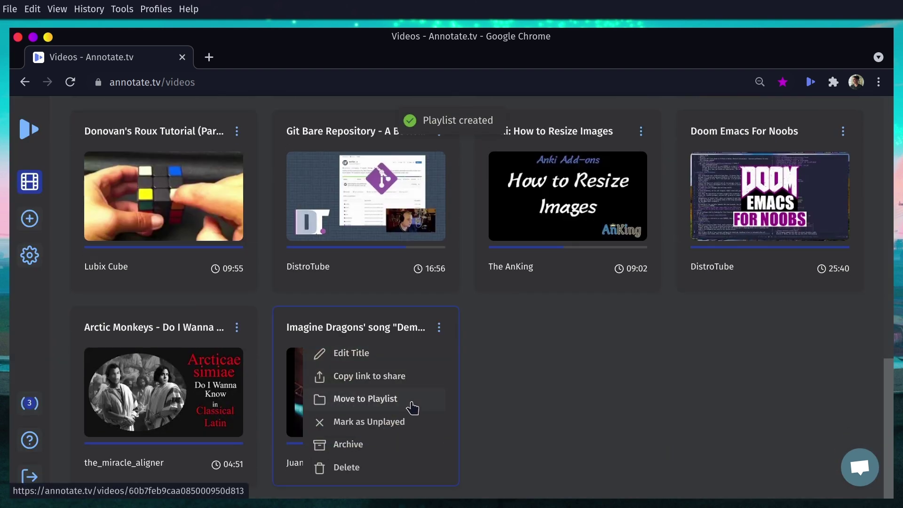
{"action": "left_click", "coordinate": [372, 400]}
{"action": "scroll", "coordinate": [350, 349], "scroll_direction": "down", "scroll_amount": 10}
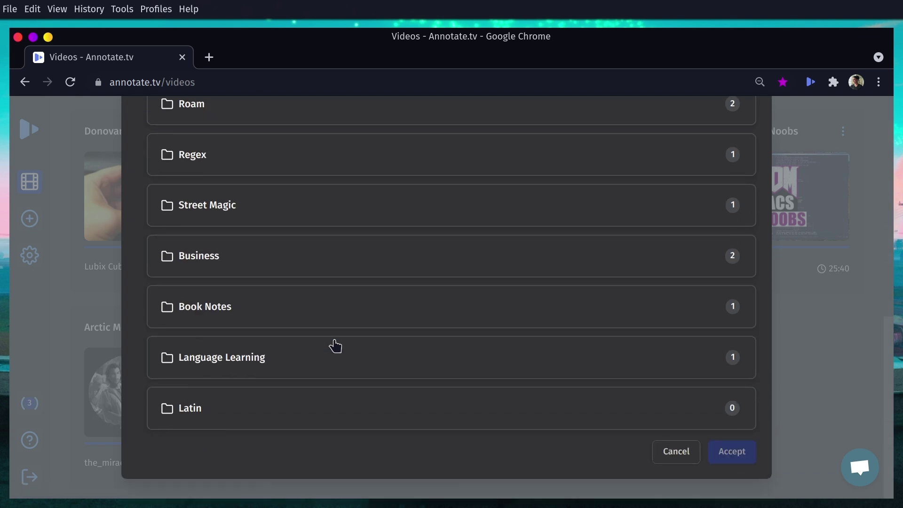
{"action": "left_click", "coordinate": [724, 458]}
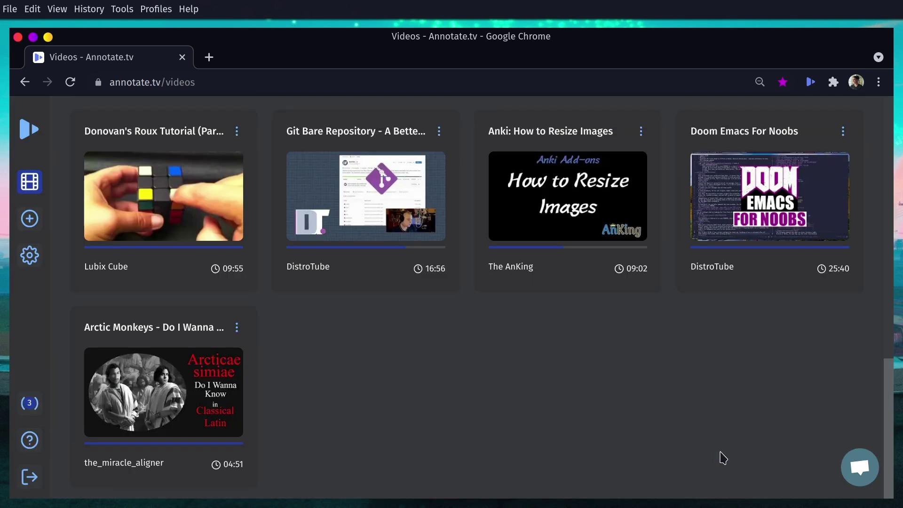
- Move the "Arctic Monkeys - Do I Wanna ..." video into the Latin playlist
{"action": "left_click", "coordinate": [237, 328]}
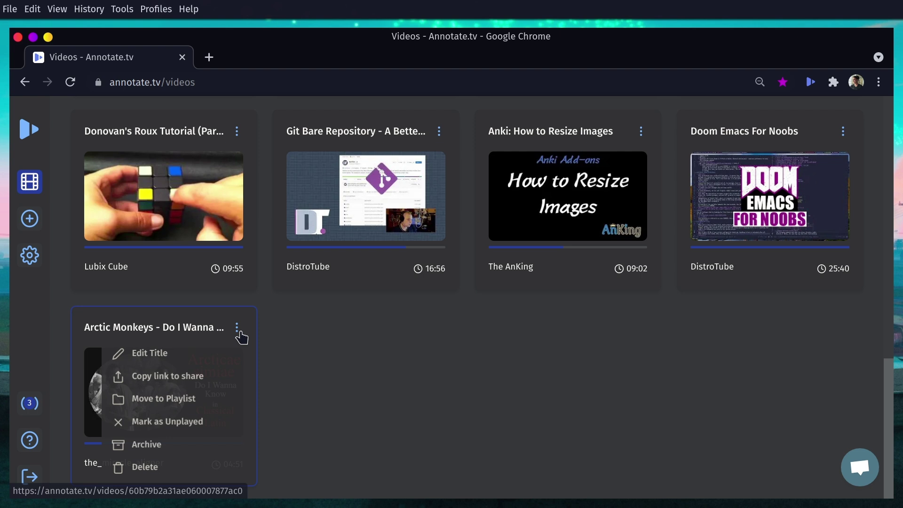
{"action": "left_click", "coordinate": [171, 400]}
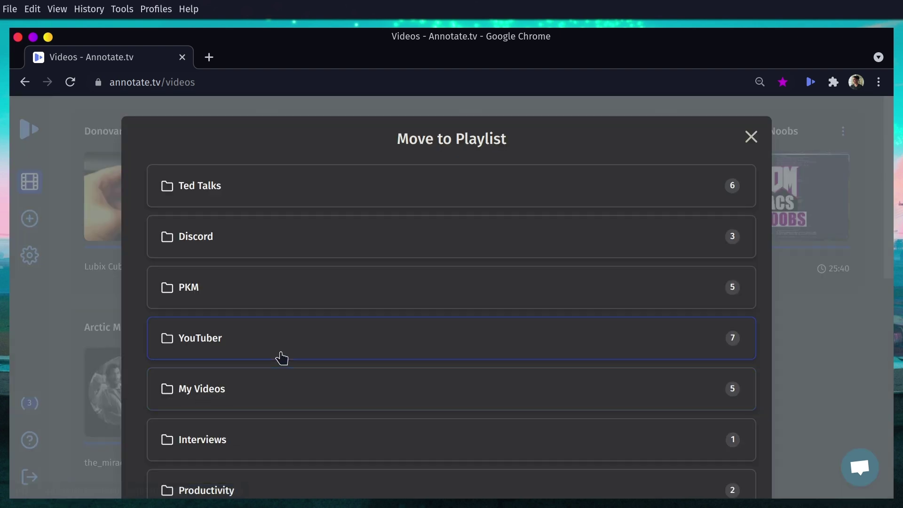
{"action": "scroll", "coordinate": [278, 359], "scroll_direction": "down", "scroll_amount": 10}
{"action": "left_click", "coordinate": [727, 452]}
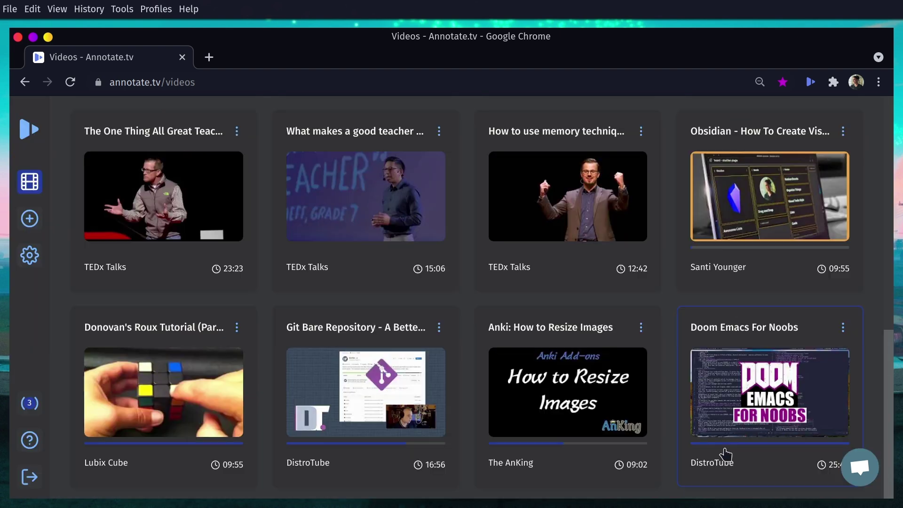
- Search the library for "latin", open the Latin playlist to check its videos, and return to the full library with the search cleared
{"action": "left_click", "coordinate": [756, 135]}
{"action": "type", "text": "latin"}
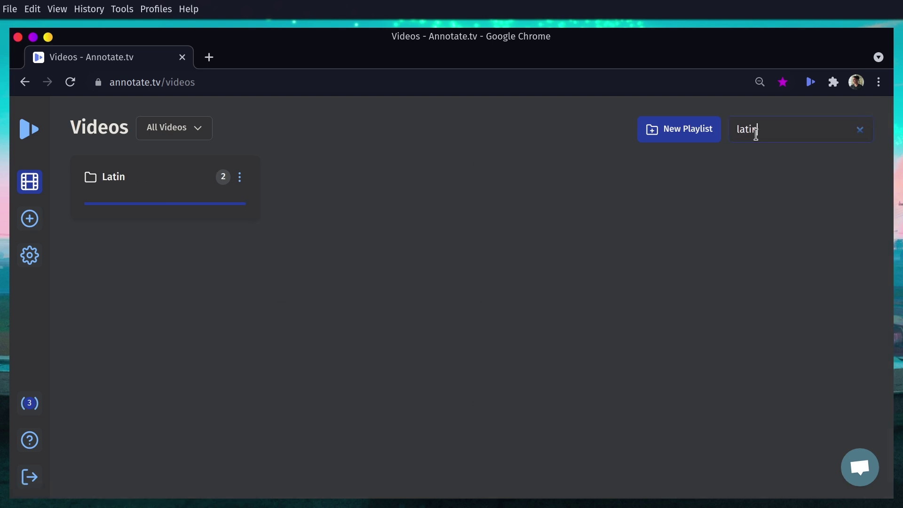
{"action": "left_click", "coordinate": [131, 182]}
{"action": "left_click", "coordinate": [78, 168]}
{"action": "key", "text": "BackSpace"}
- Review the library's filter options for archived and finished videos, leaving All Videos selected, and look through the list
{"action": "left_click", "coordinate": [156, 122]}
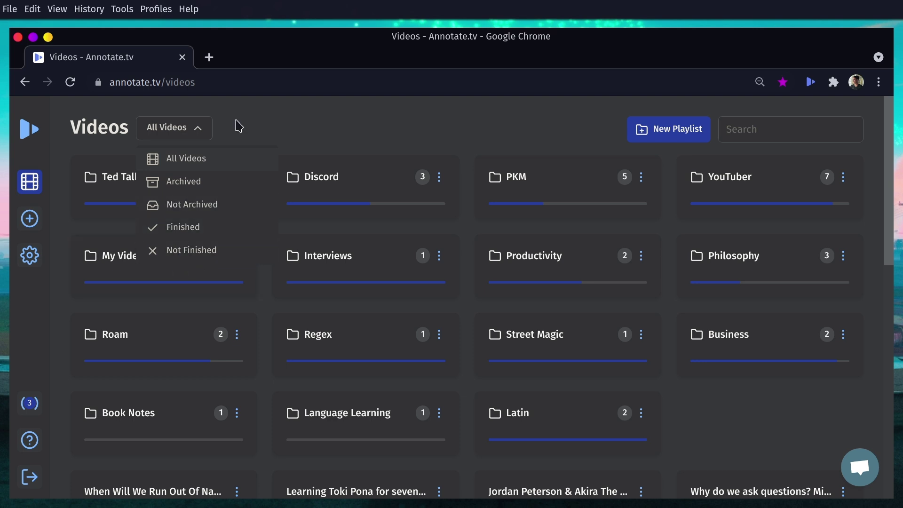
{"action": "left_click", "coordinate": [277, 126]}
{"action": "scroll", "coordinate": [276, 207], "scroll_direction": "down", "scroll_amount": 10}
{"action": "scroll", "coordinate": [278, 208], "scroll_direction": "up", "scroll_amount": 10}
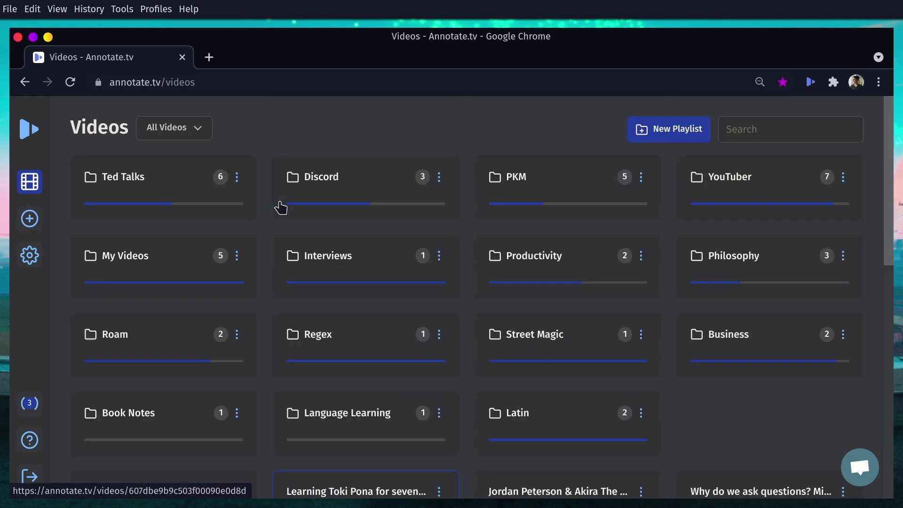